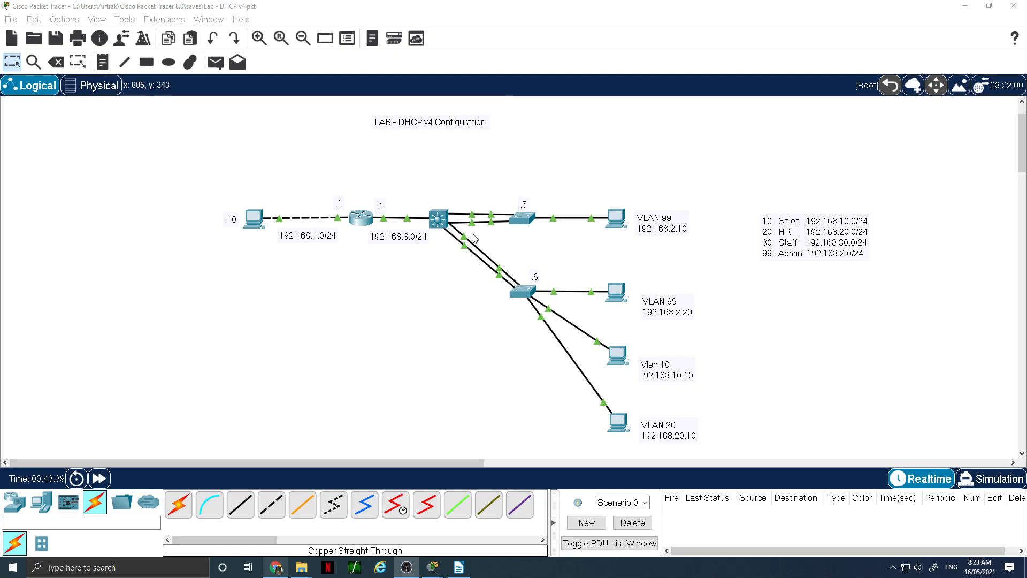
Open the multilayer switch's command line, log in with the console and enable passwords, and enter global configuration mode
left_click(438, 219)
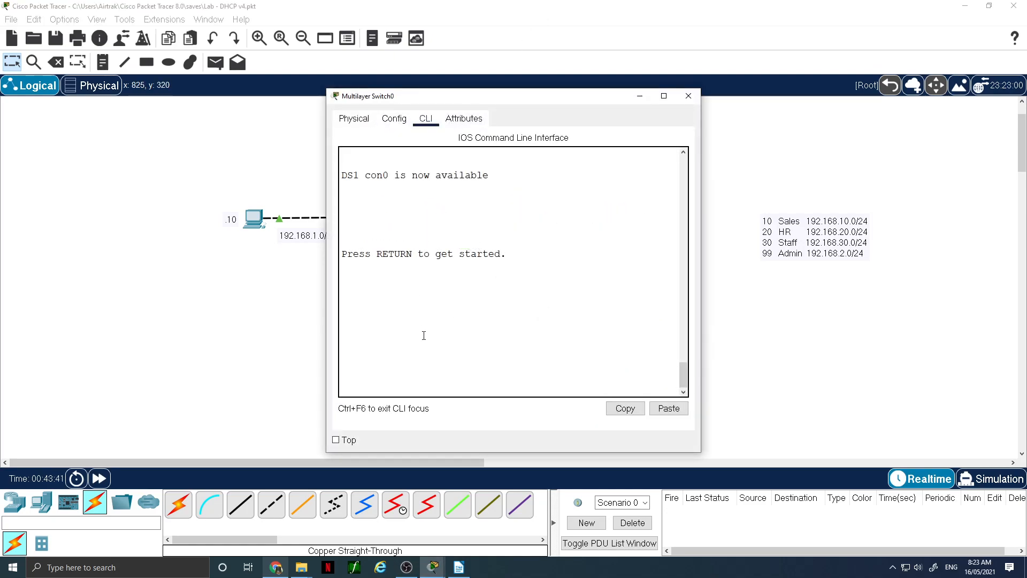
key("Return")
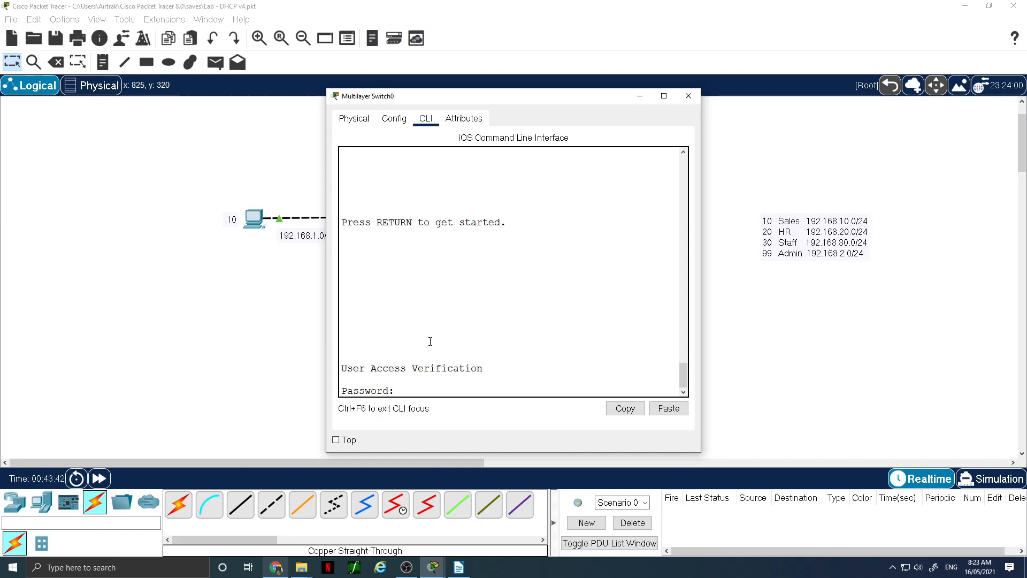
key("Return")
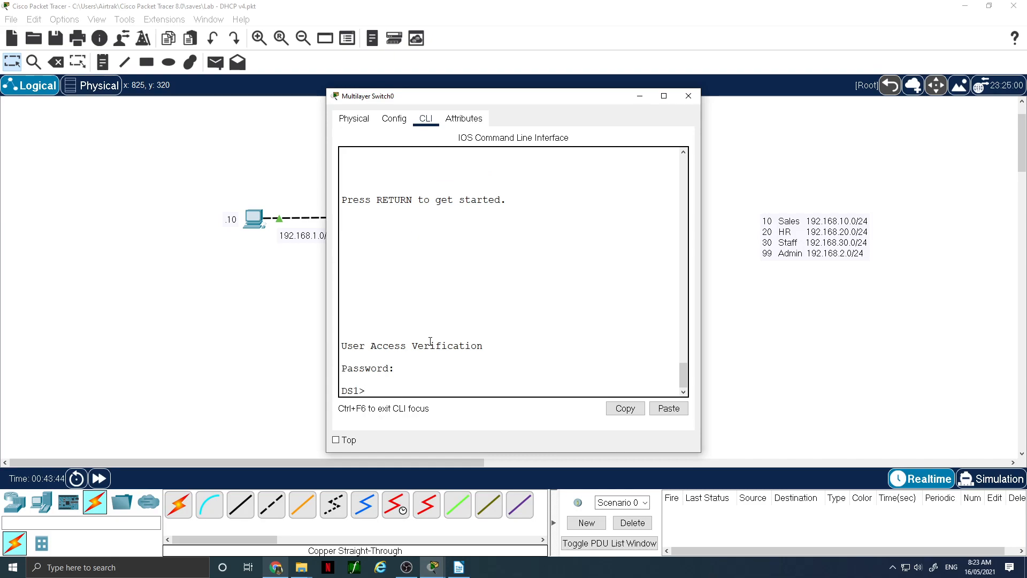
type("en")
key("Return")
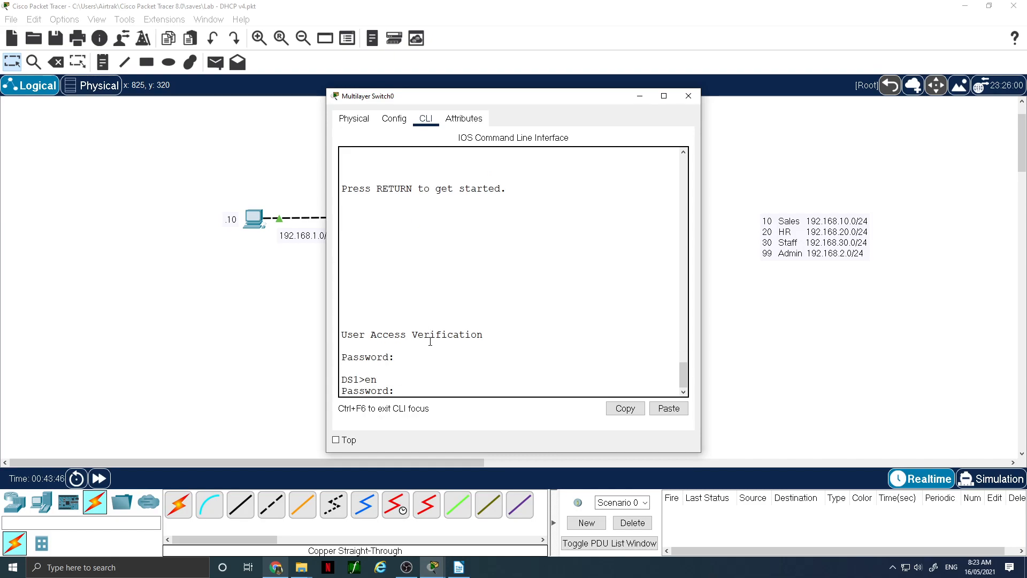
key("Return")
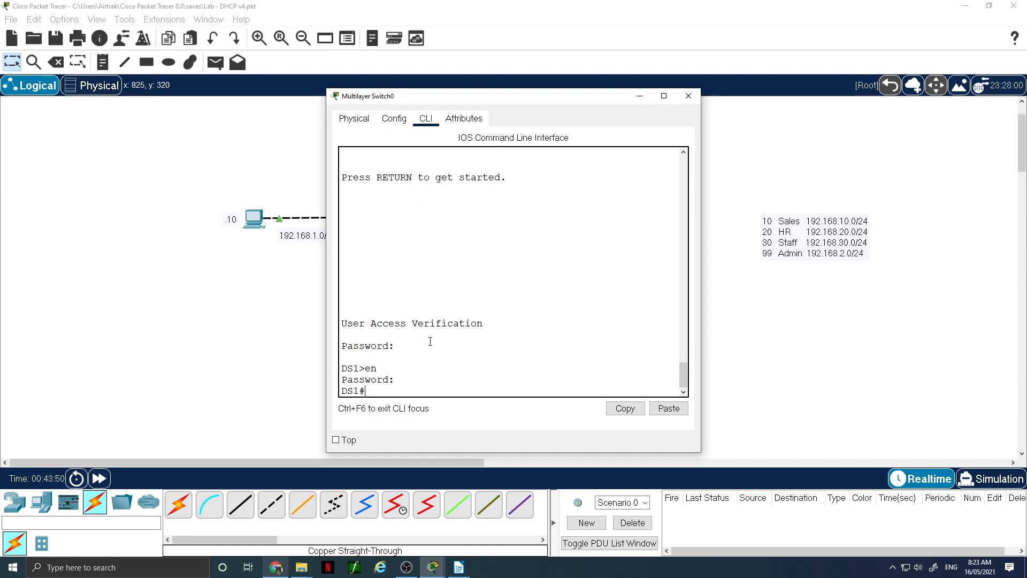
type("conf t")
key("Return")
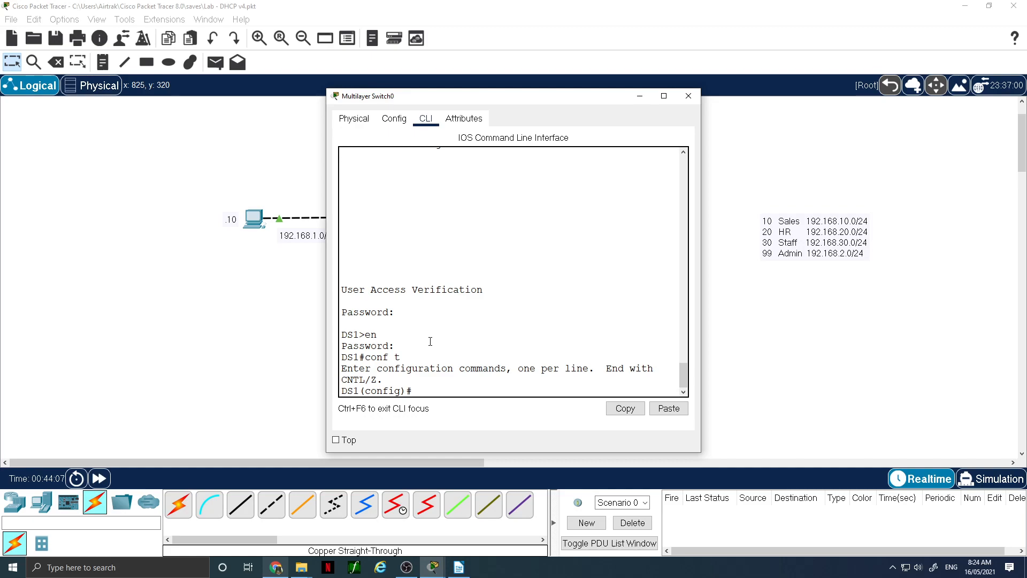
Exclude the addresses 192.168.30.1 through 192.168.30.5 from DHCP assignment on the switch
type("p")
type(" dhc")
type("p ")
type("ex")
type("c")
key("Tab")
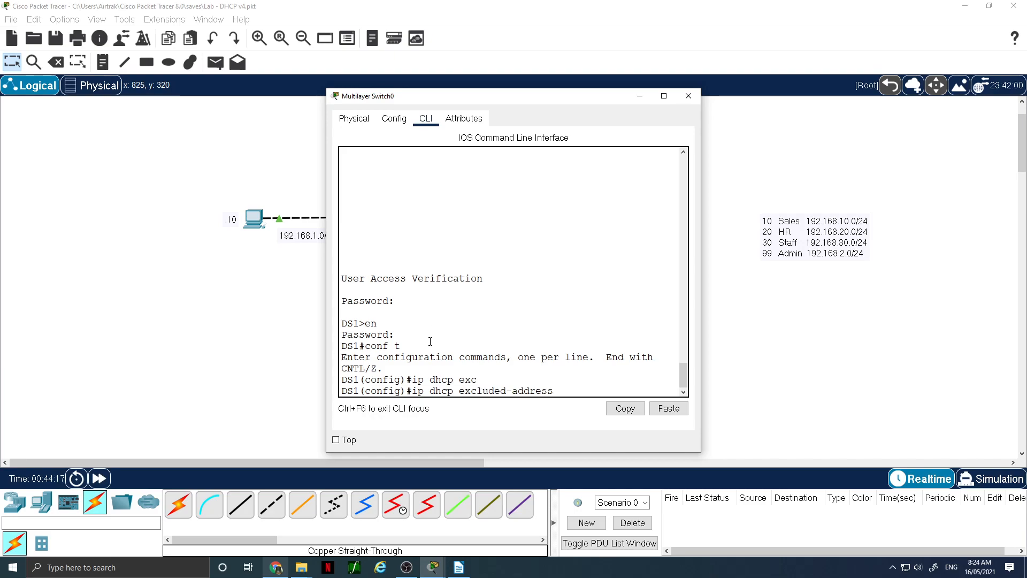
type("192.168.30.1")
type("192.168")
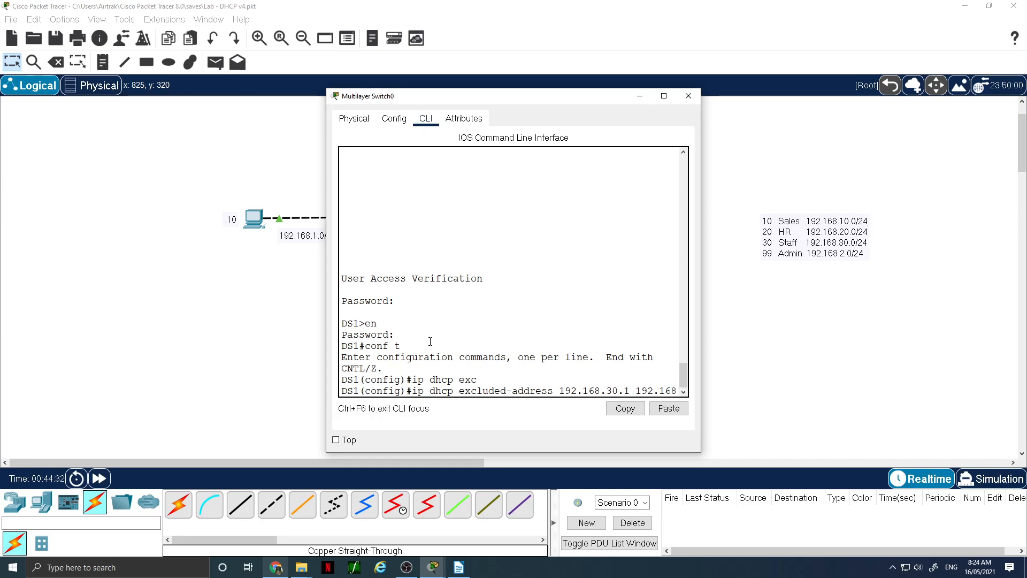
type(".1.")
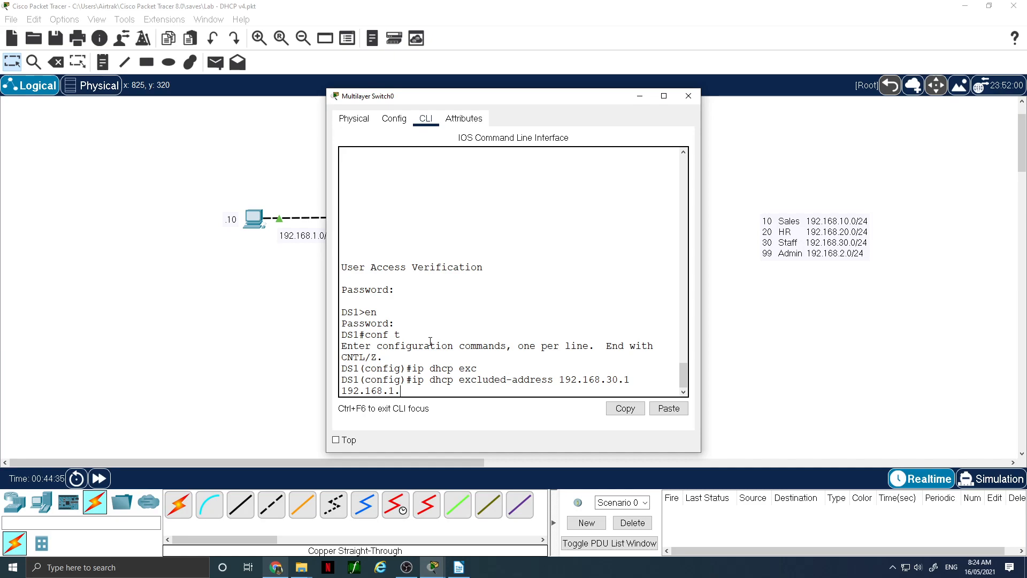
key("BackSpace")
key("BackSpace")
type("30.5")
key("Return")
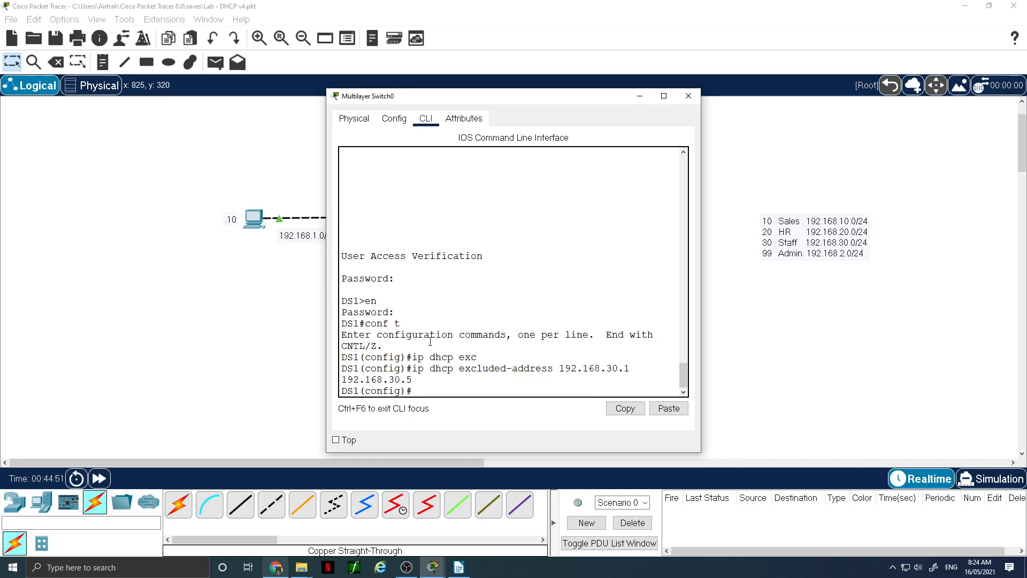
Create the DHCP pool VLAN_30_Clients with network 192.168.30.0 and mask 255.255.255.0
type("ip dhcp pool VLAN_30")
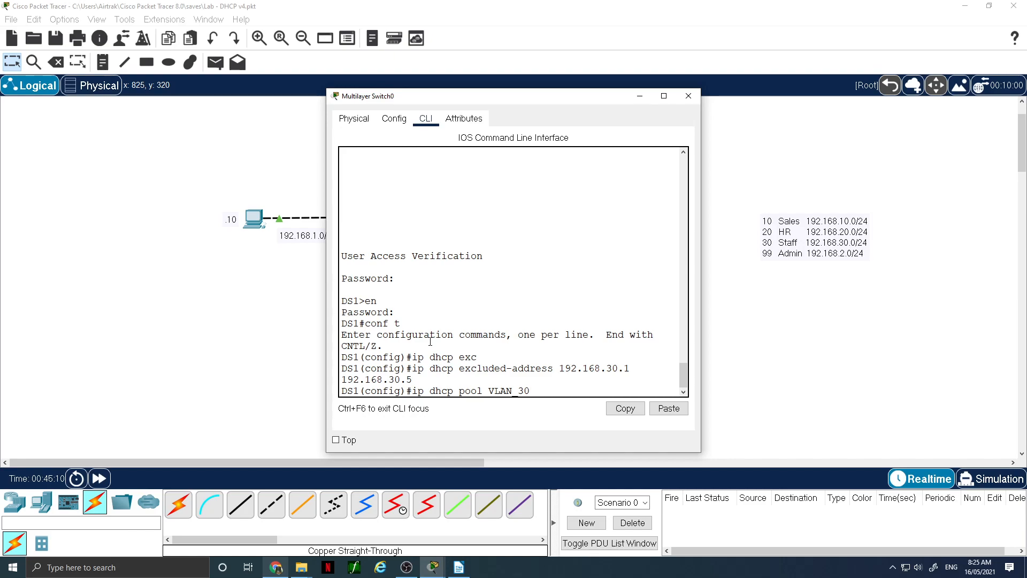
type("_Clients")
key("Return")
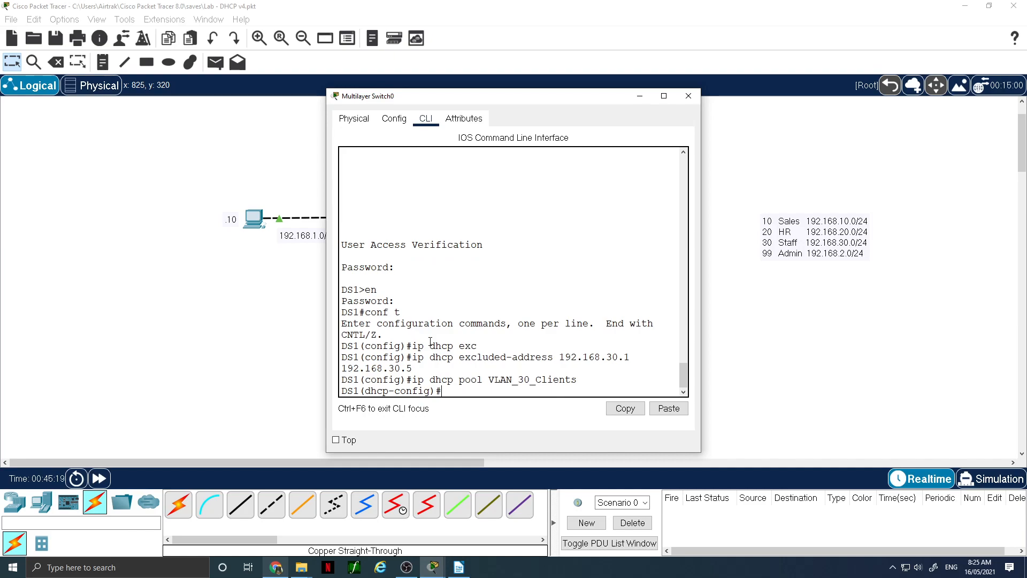
type("net")
key("Tab")
type("192.168.30")
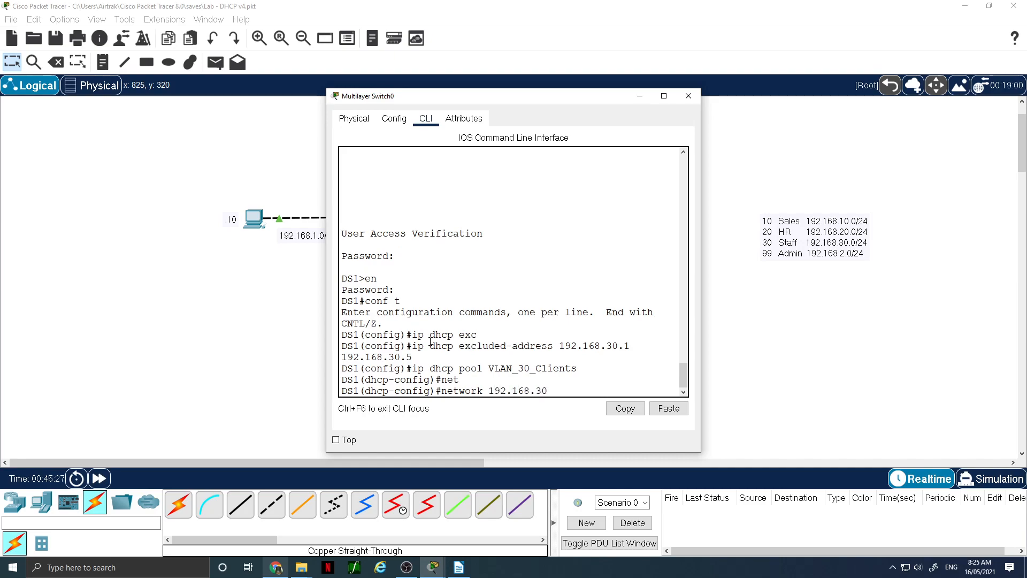
type(".0 255.255.255.0")
key("Return")
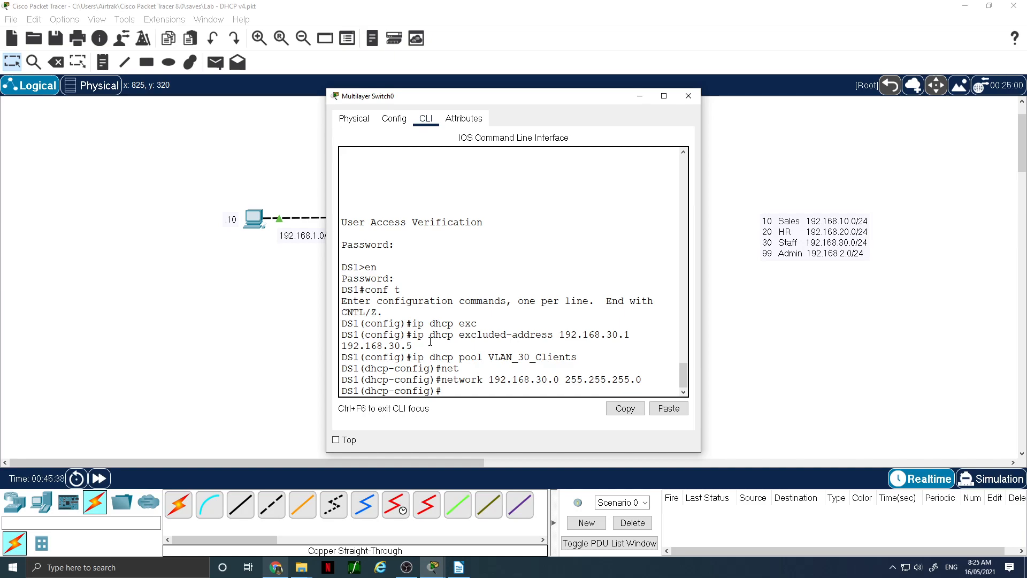
Set the pool's domain name to iTeachCiscoAU.com and its default router to 192.168.30.1
type("dom")
key("Tab")
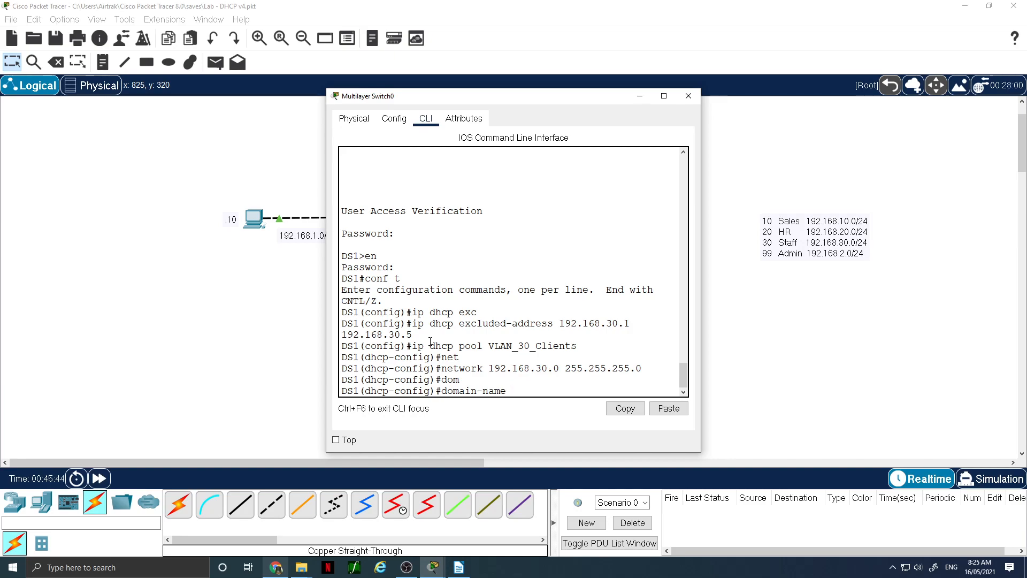
type("iTeachCiscoAU.com")
key("Return")
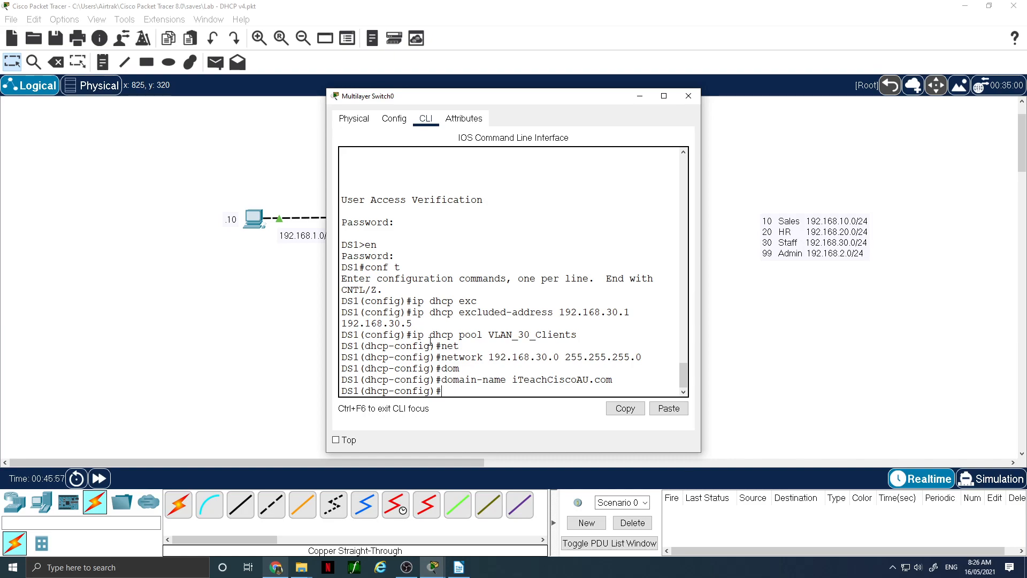
type("def")
key("Tab")
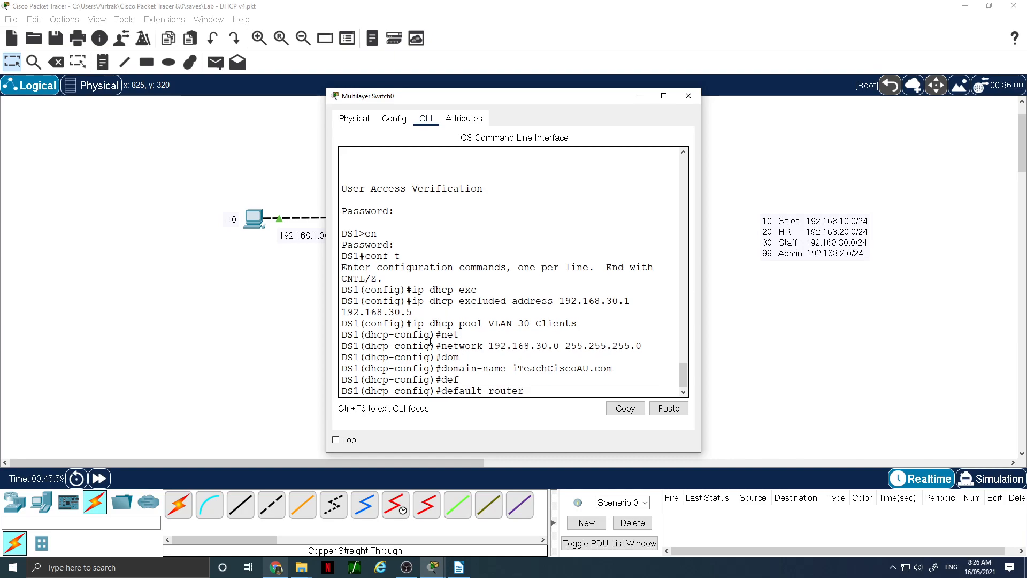
type("192.168.30.1")
key("Return")
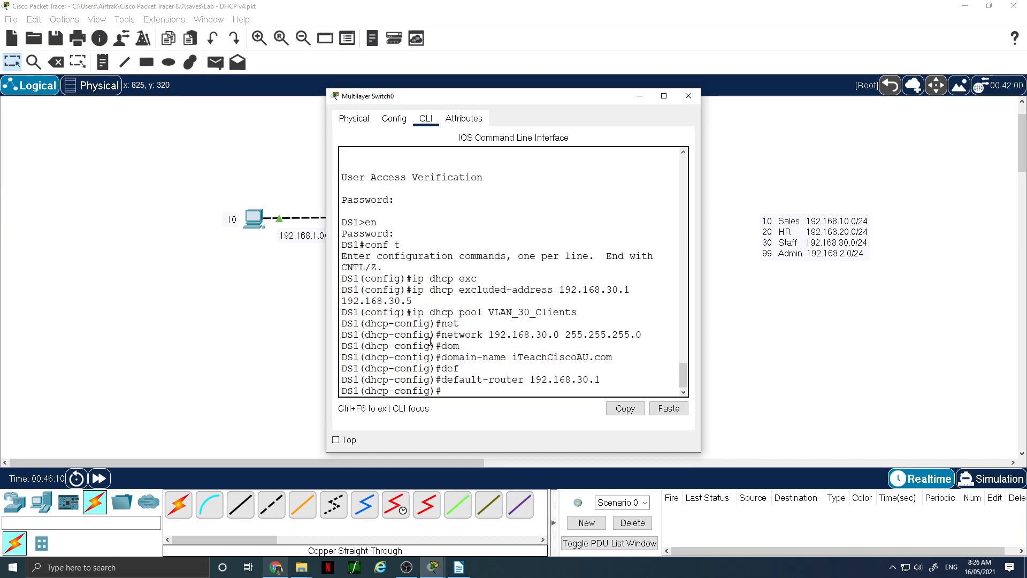
Look up the command help in DHCP pool configuration mode for lease, the available commands and the option syntax
type("lease ?")
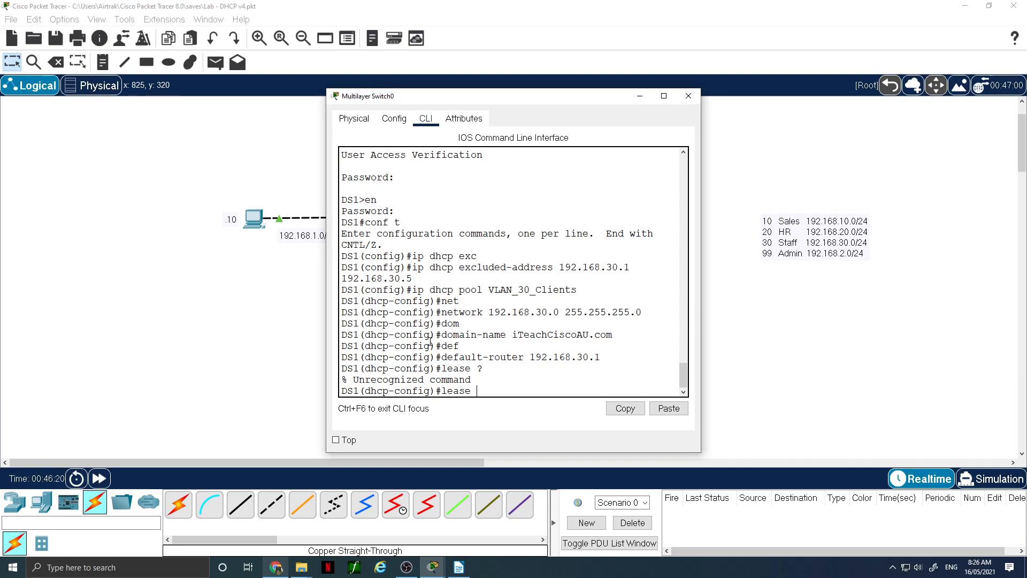
key("BackSpace")
key("BackSpace")
key("BackSpace")
key("BackSpace")
key("BackSpace")
type("?")
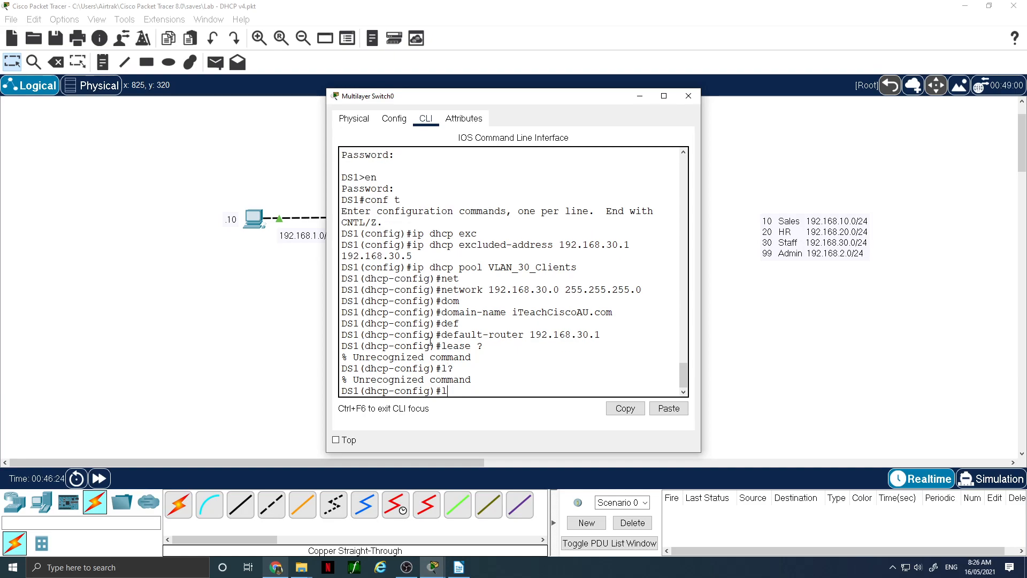
type("?")
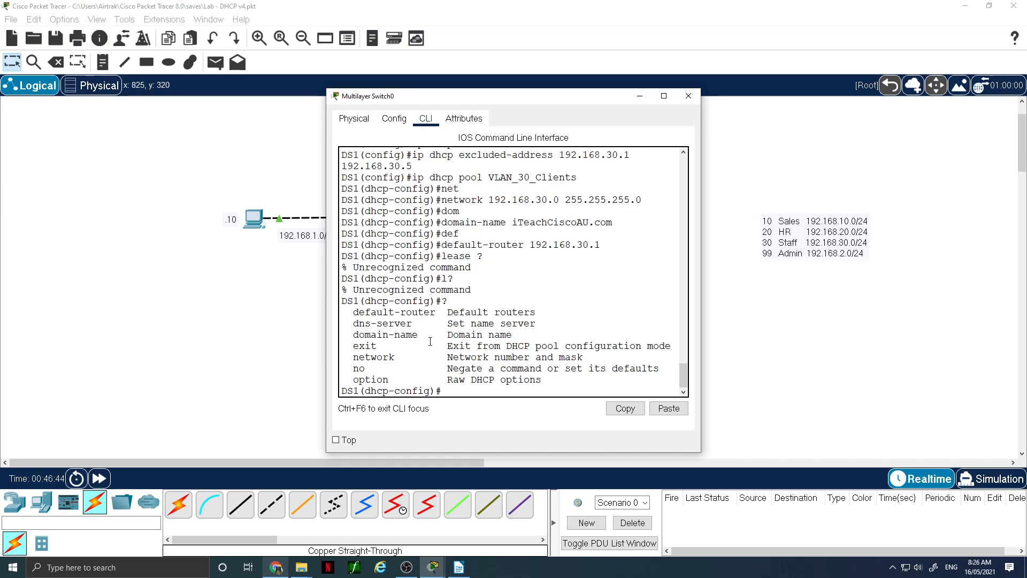
type("op ?")
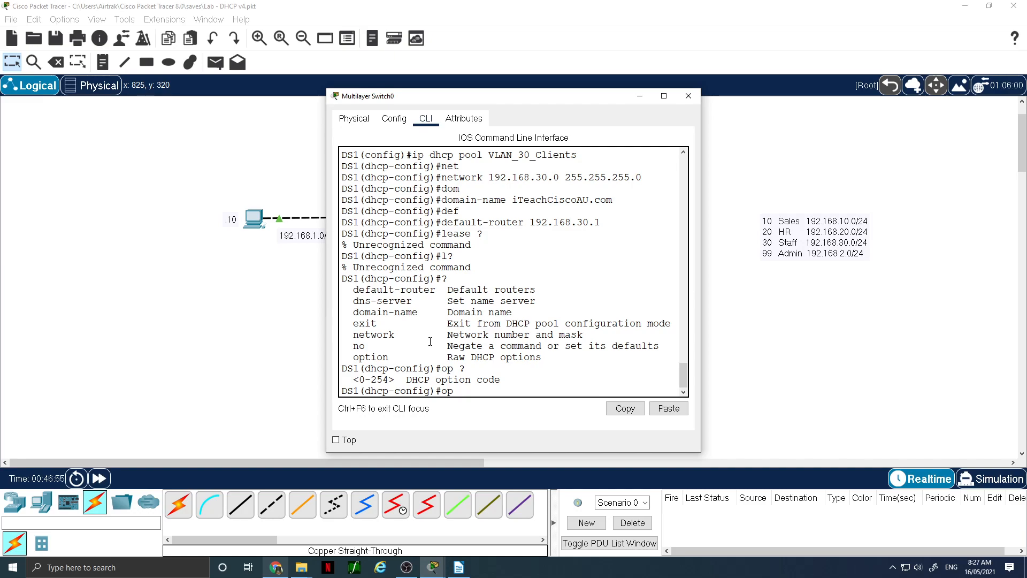
key("BackSpace")
key("BackSpace")
Leave configuration mode and display the switch's DHCP pool information with sh ip dhcp pool
key("ctrl+z")
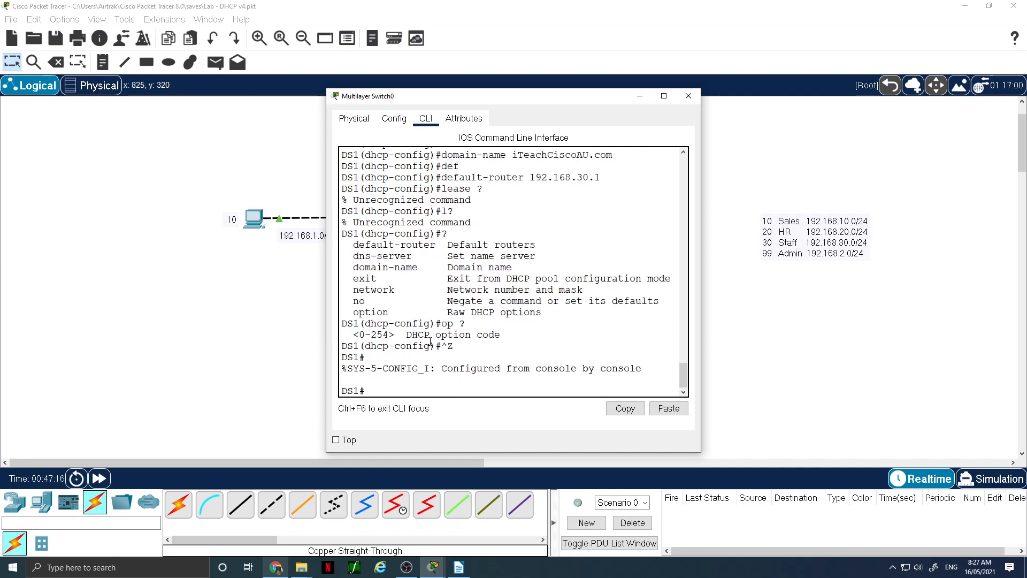
type("sh ip dhcp")
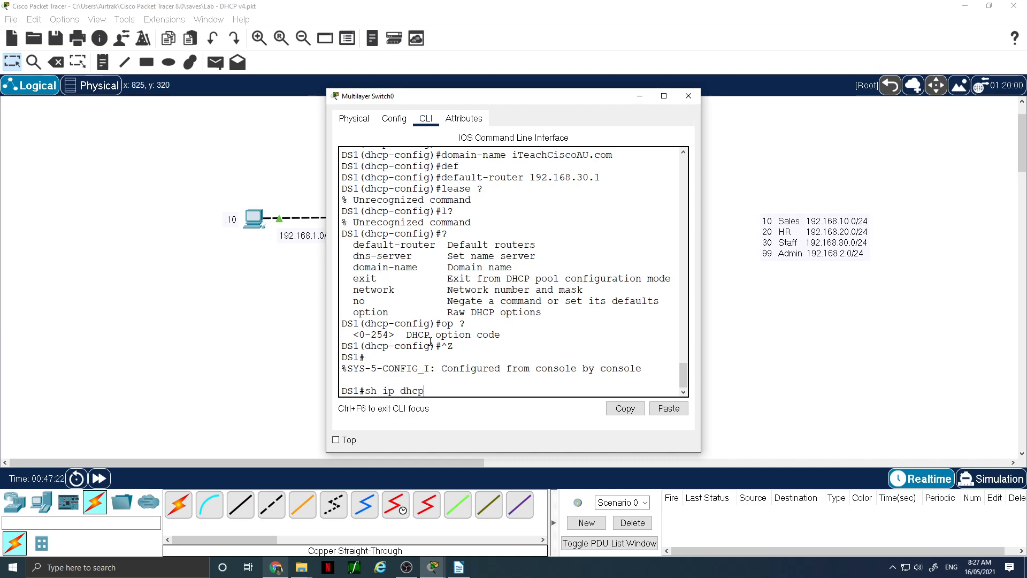
key("Return")
key("Up")
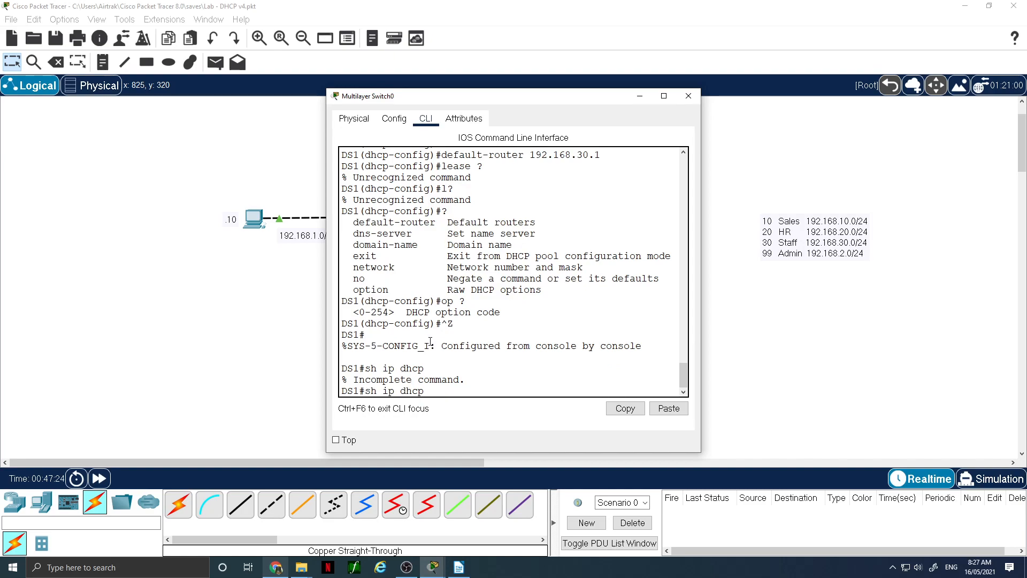
type("?")
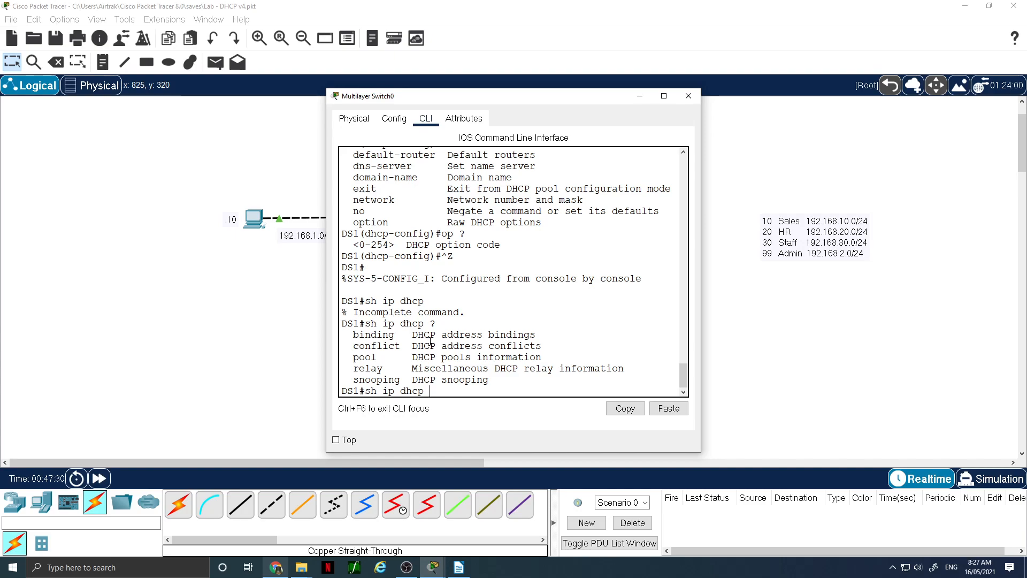
type("pool ?")
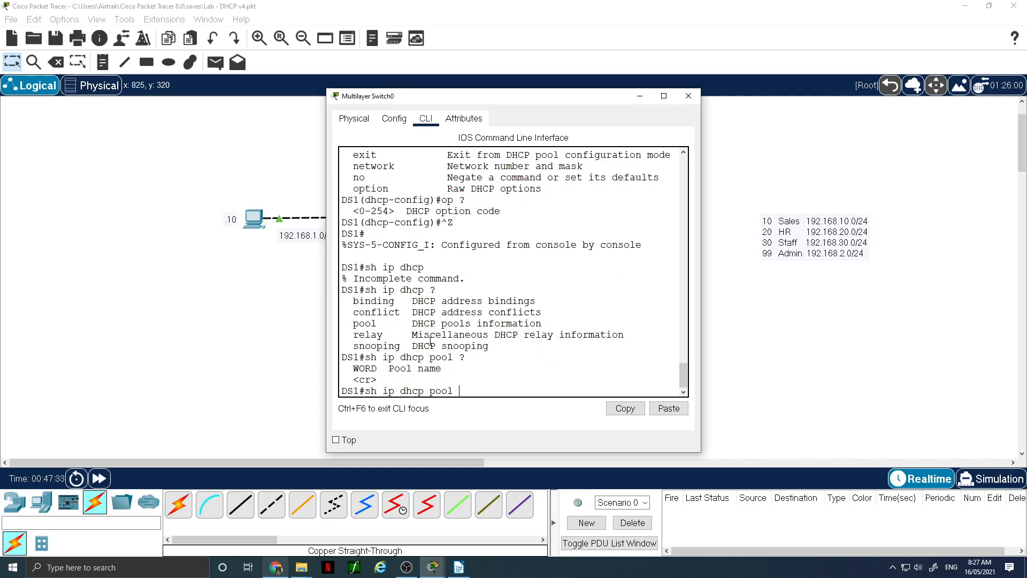
key("Return")
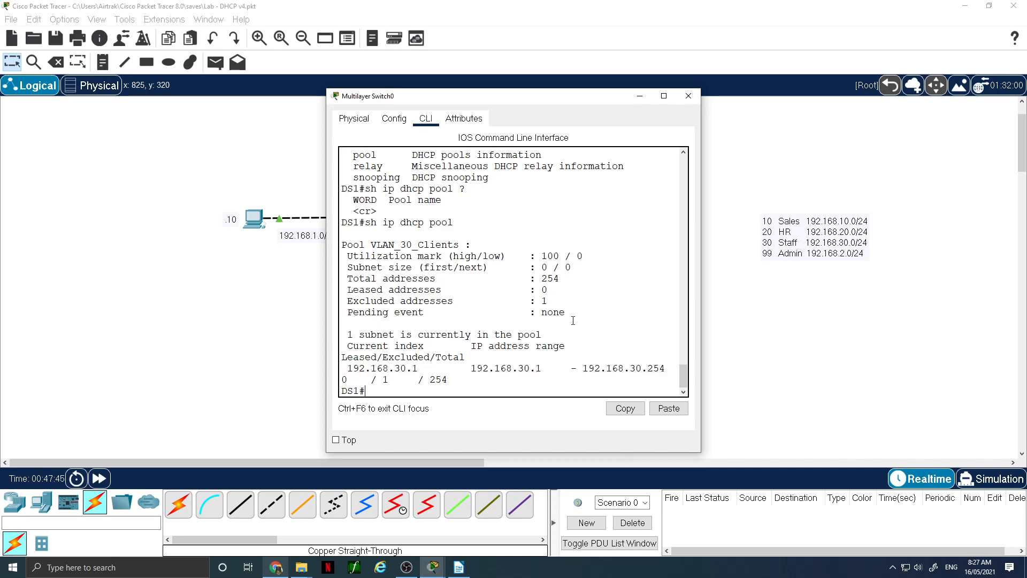
Add a new PC to the workspace beside the VLAN 20 PC
left_click_drag(514, 97, 245, 98)
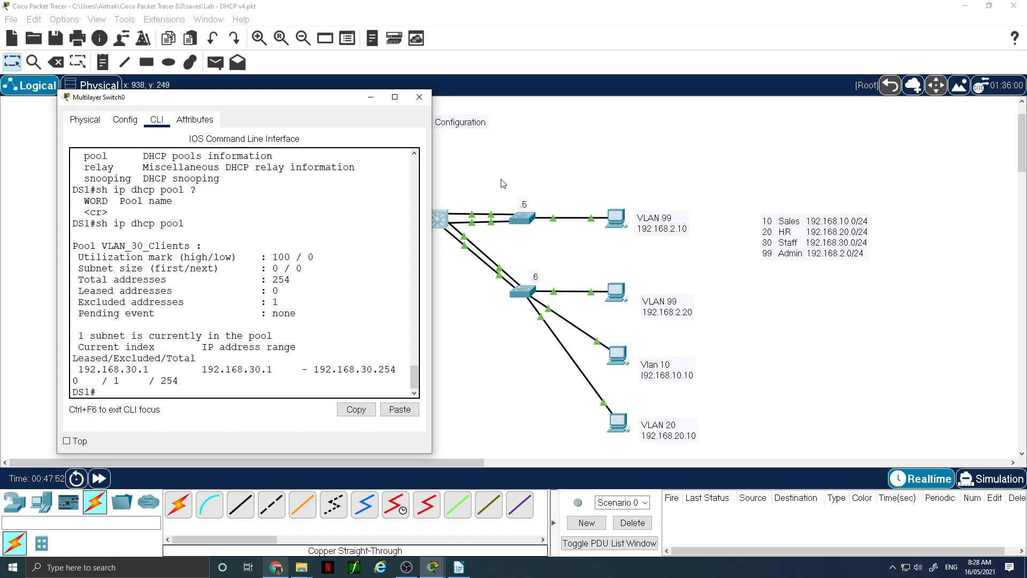
left_click(47, 501)
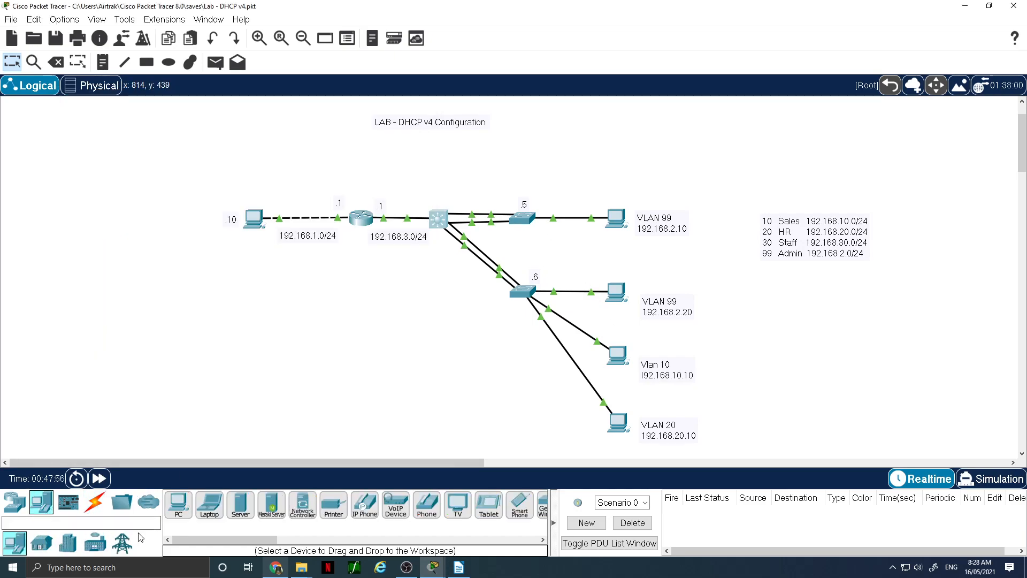
left_click(181, 515)
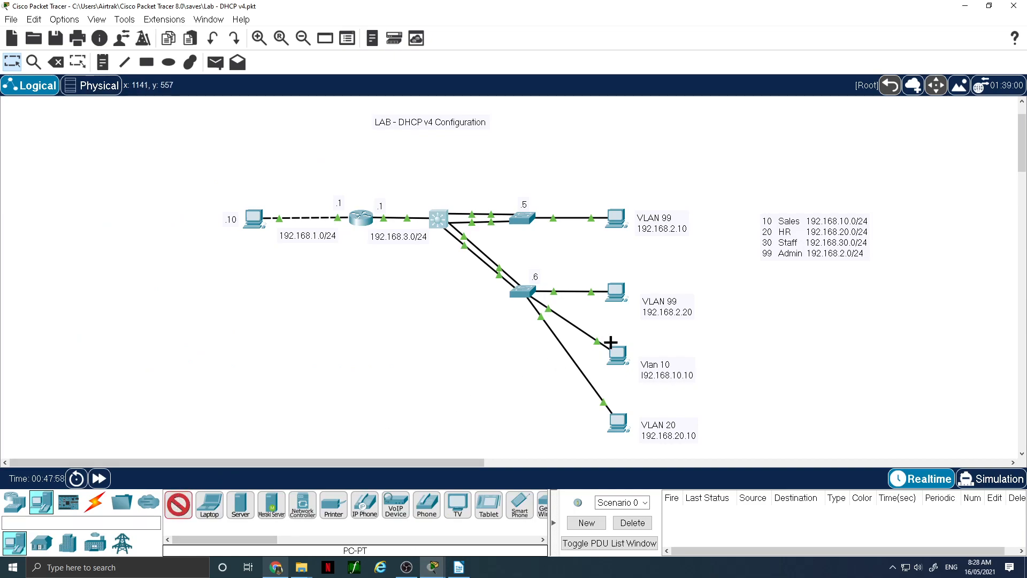
left_click(549, 421)
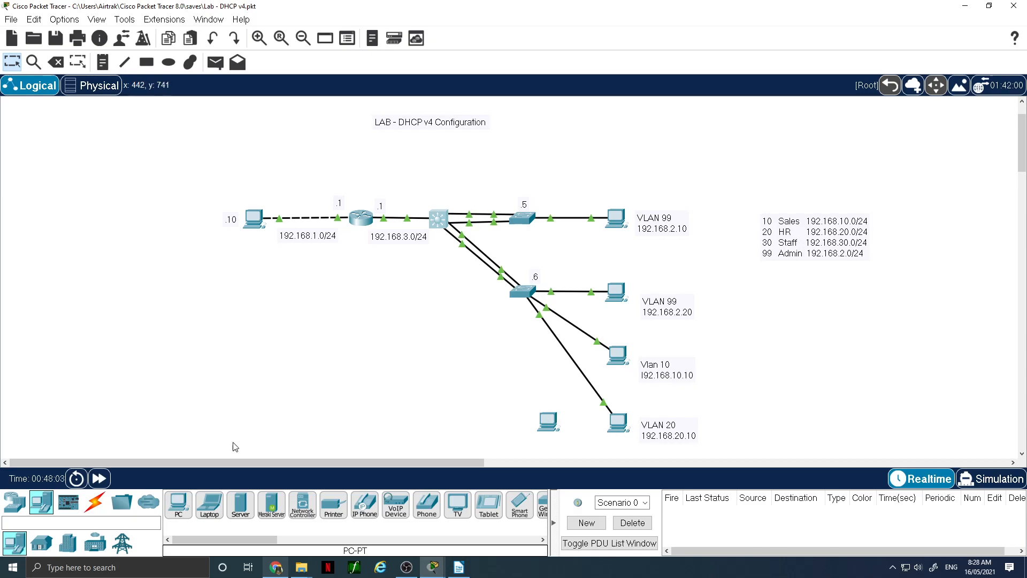
Connect the new PC's FastEthernet0 port to FastEthernet0/15 on the .6 switch with a copper straight-through cable
left_click(95, 502)
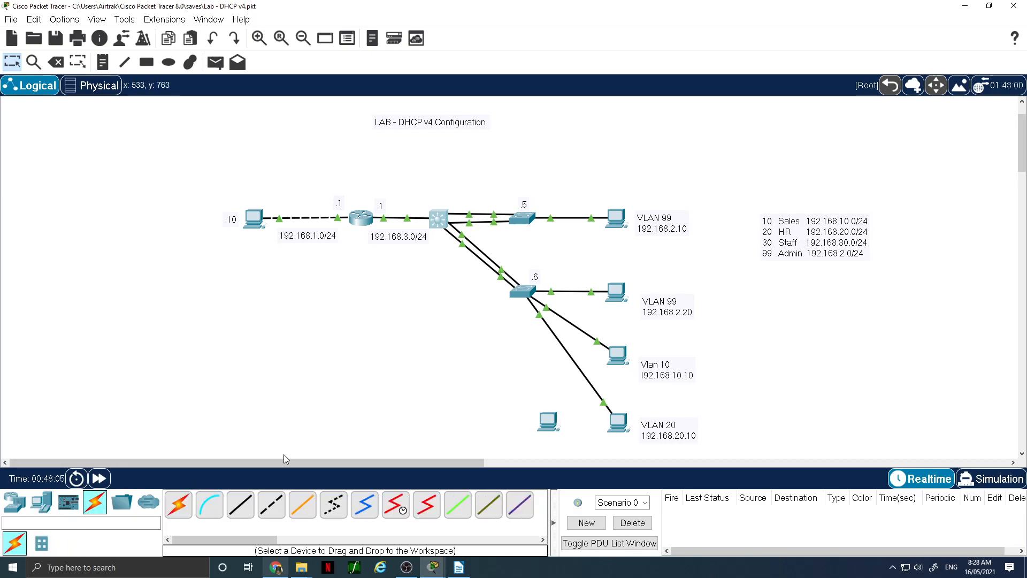
left_click(240, 504)
left_click(546, 420)
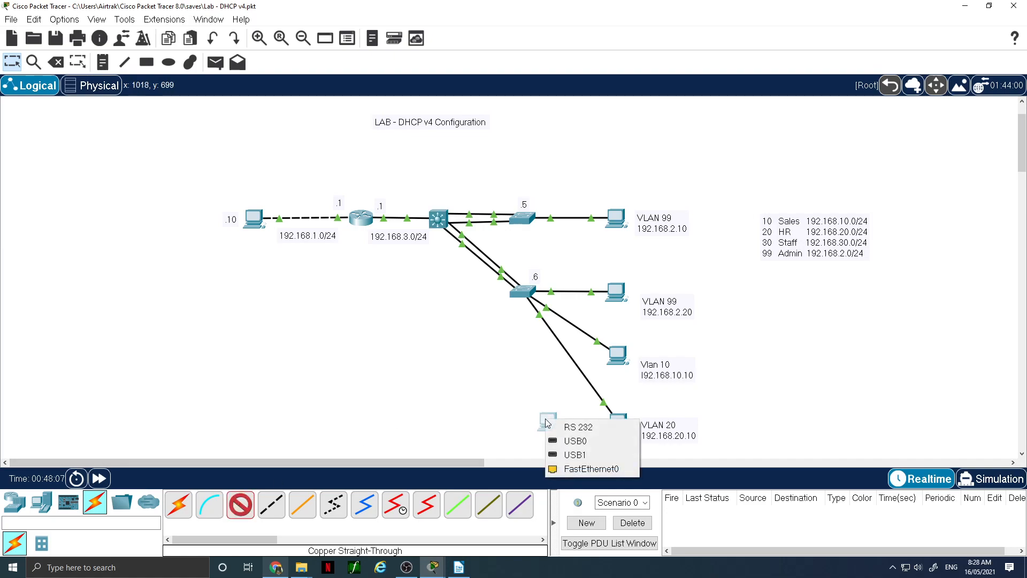
left_click(588, 468)
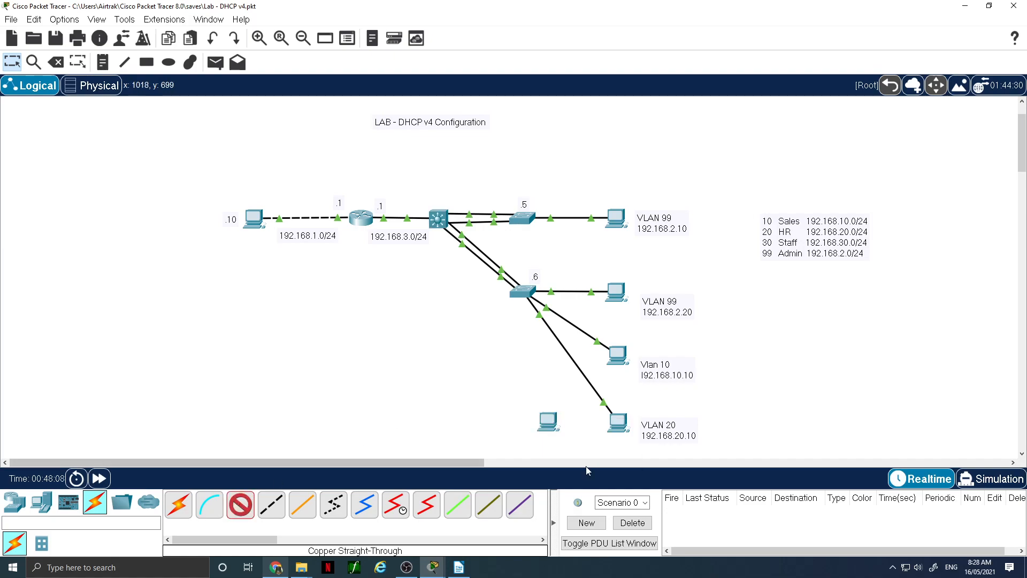
left_click(518, 297)
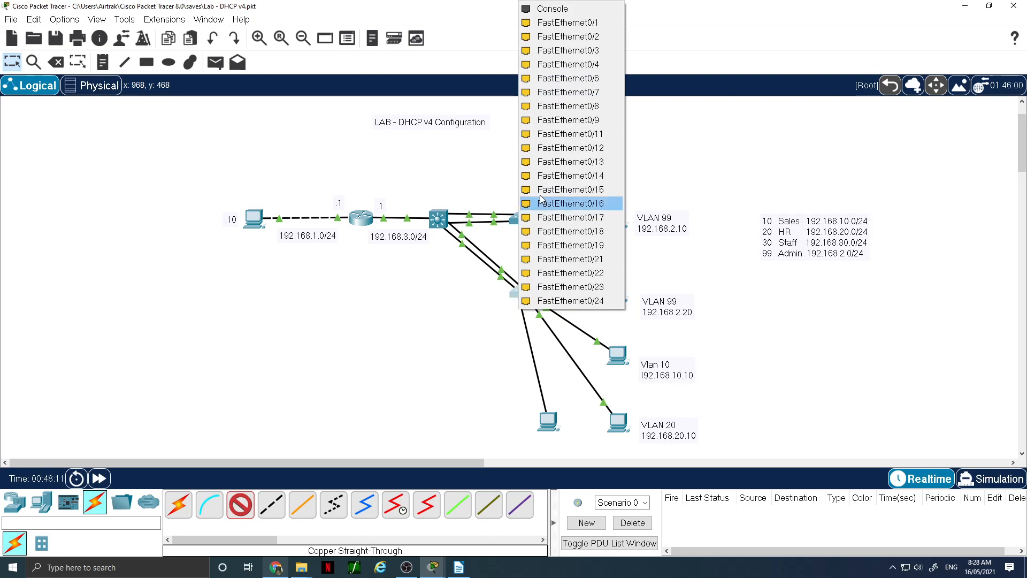
left_click(560, 191)
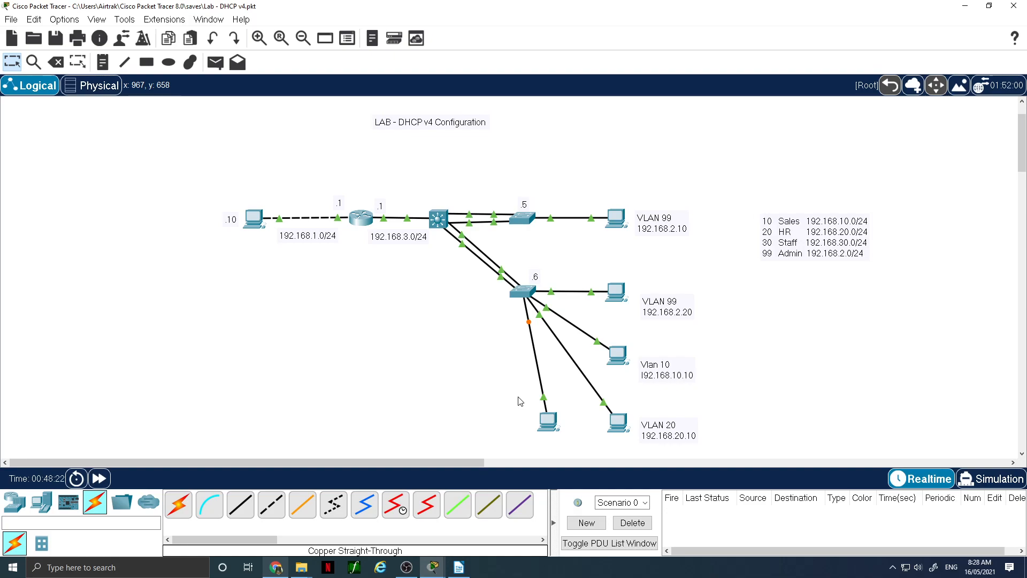
Set the new PC's IPv4 configuration to DHCP and its IPv6 configuration to Automatic, toggling IPv4 through Static to repeat the DHCP request
left_click(547, 423)
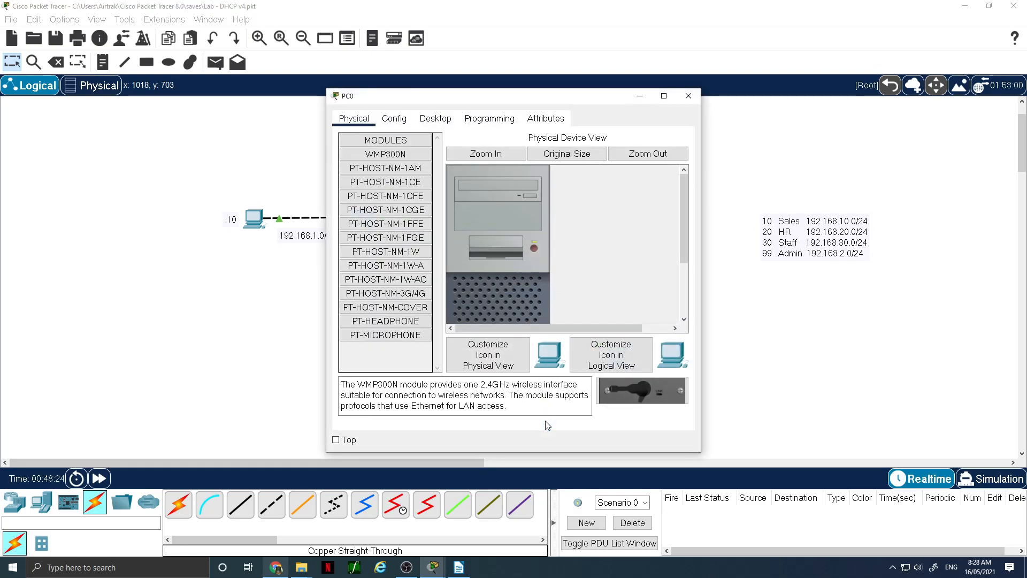
left_click_drag(484, 106, 799, 106)
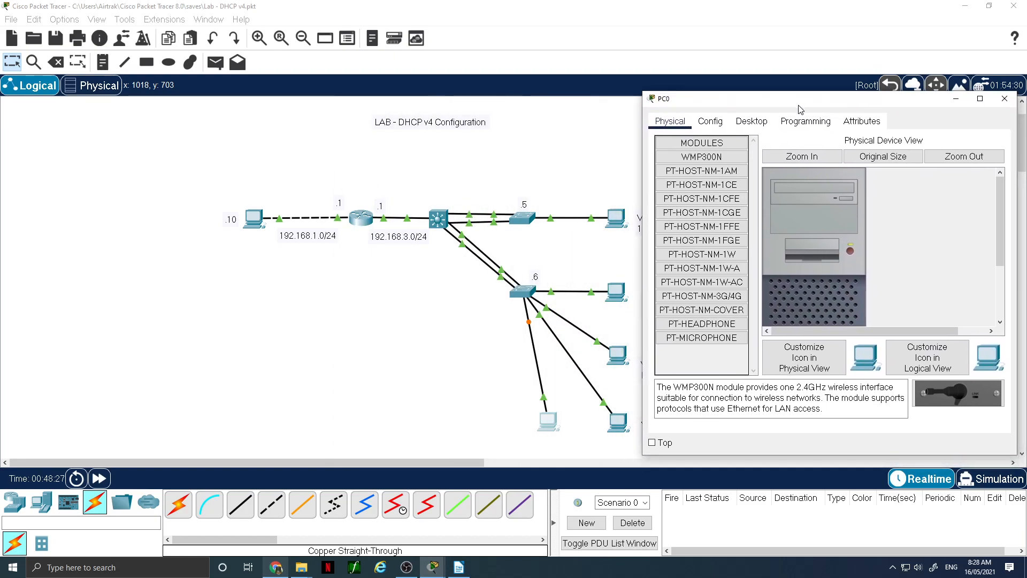
left_click(759, 123)
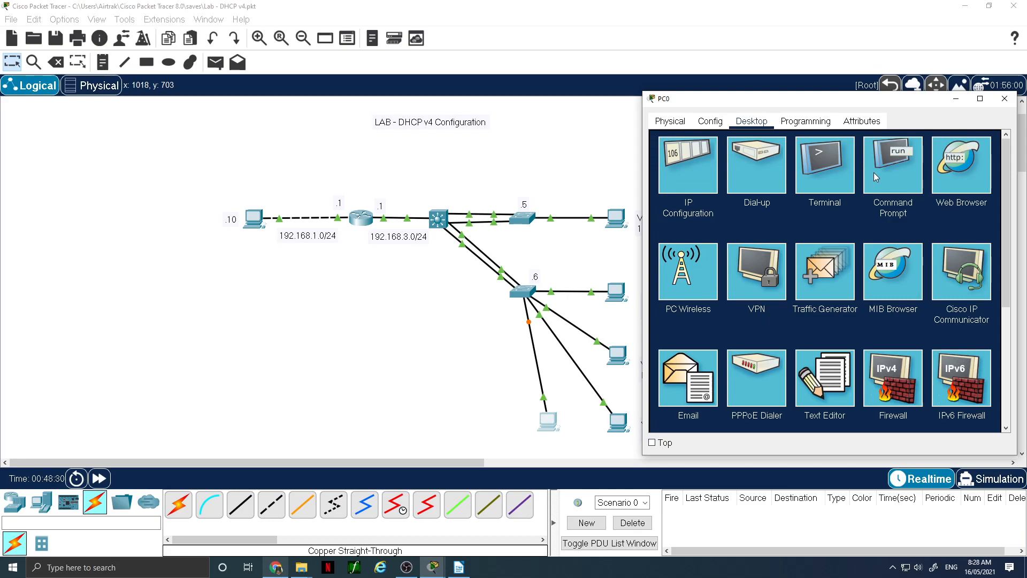
left_click(686, 183)
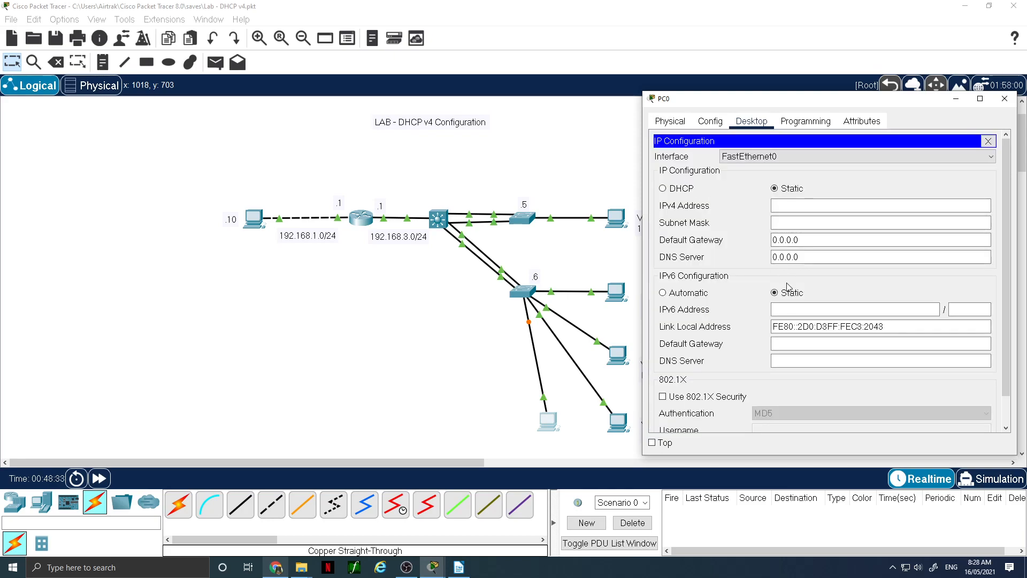
left_click(663, 188)
left_click(688, 294)
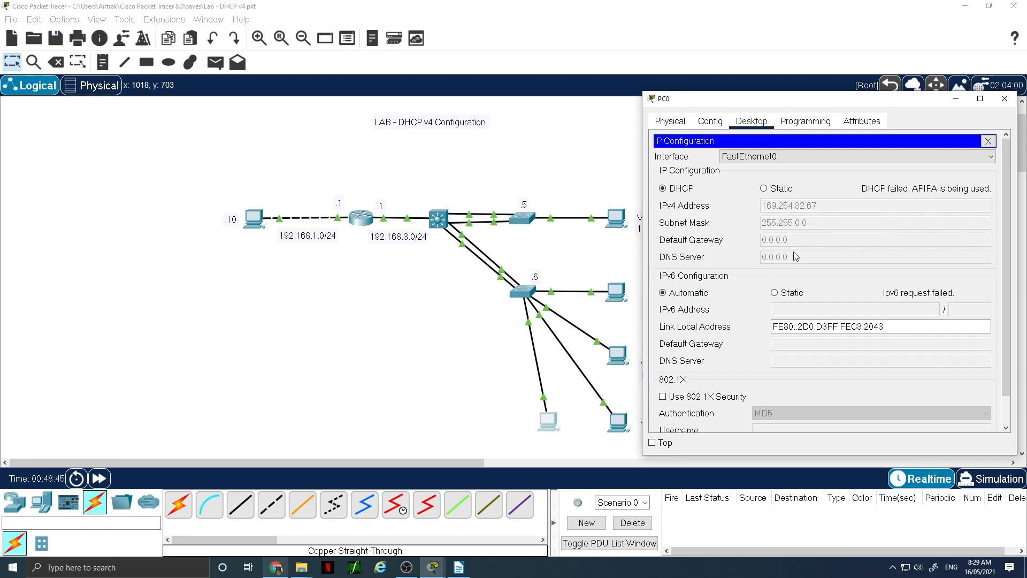
left_click(763, 188)
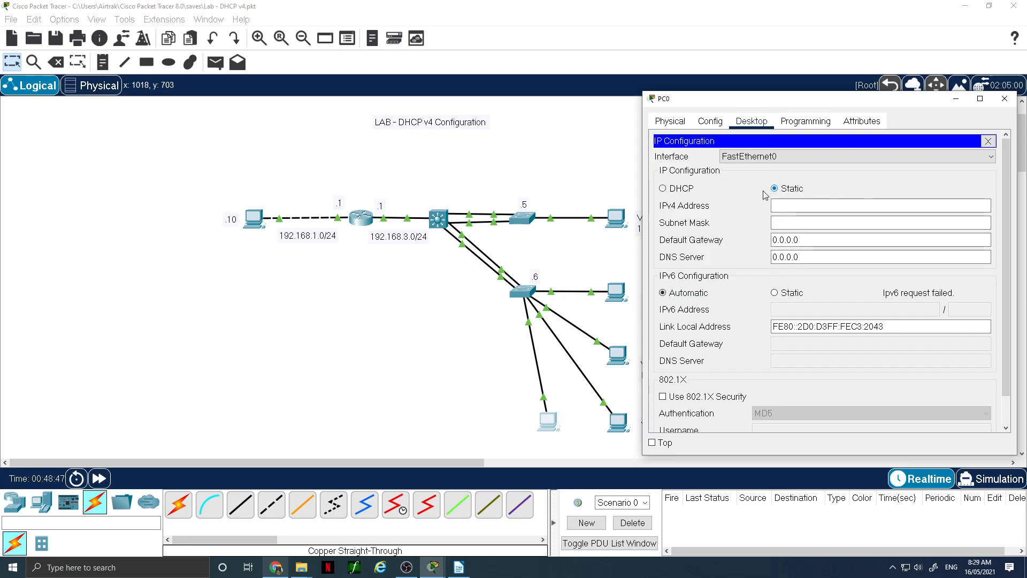
left_click(662, 189)
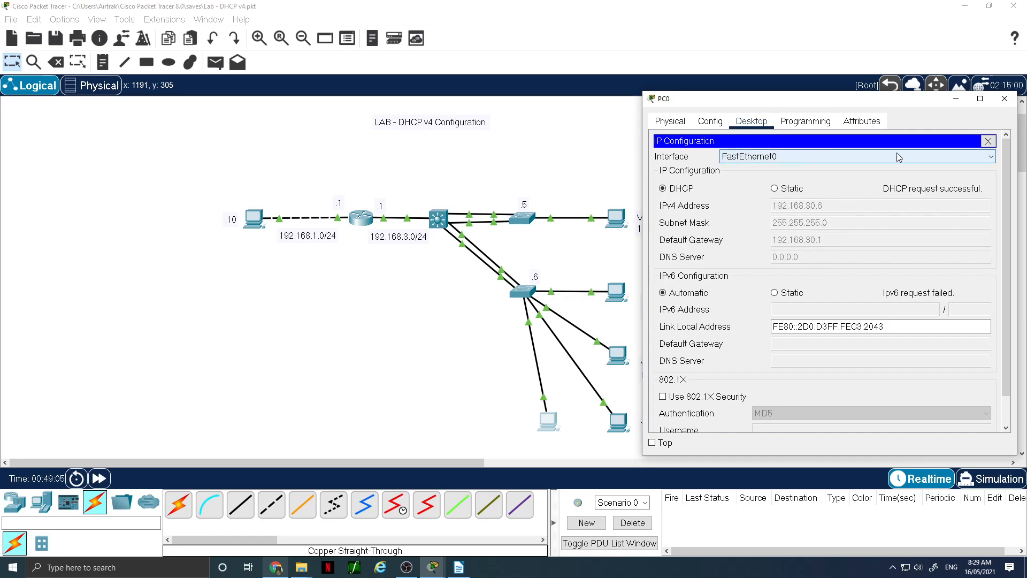
Run ipconfig /all in the new PC's Command Prompt and examine its DNS suffix, IPv4 address and default gateway
left_click(988, 140)
left_click(893, 156)
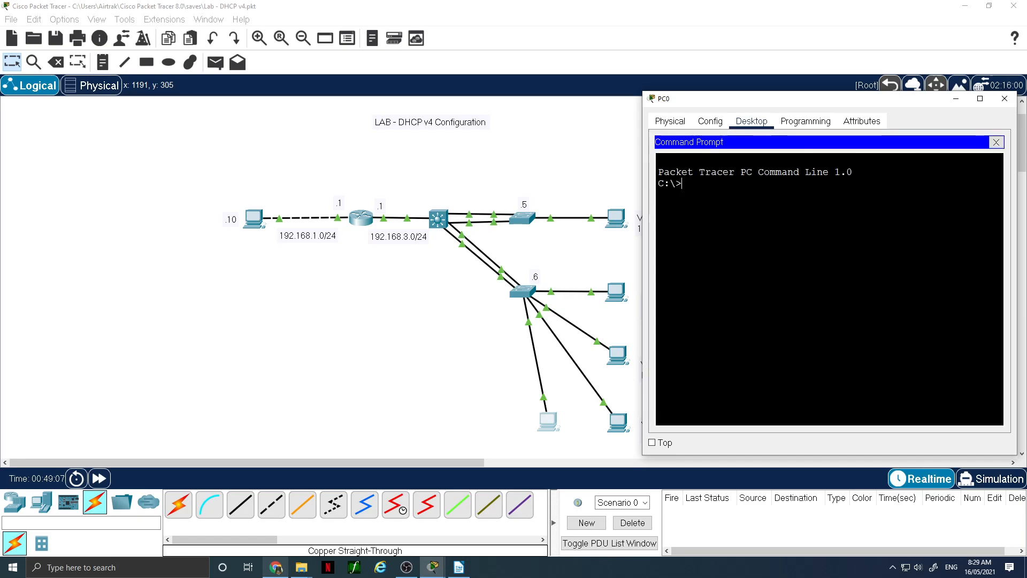
type("ipconfig /all")
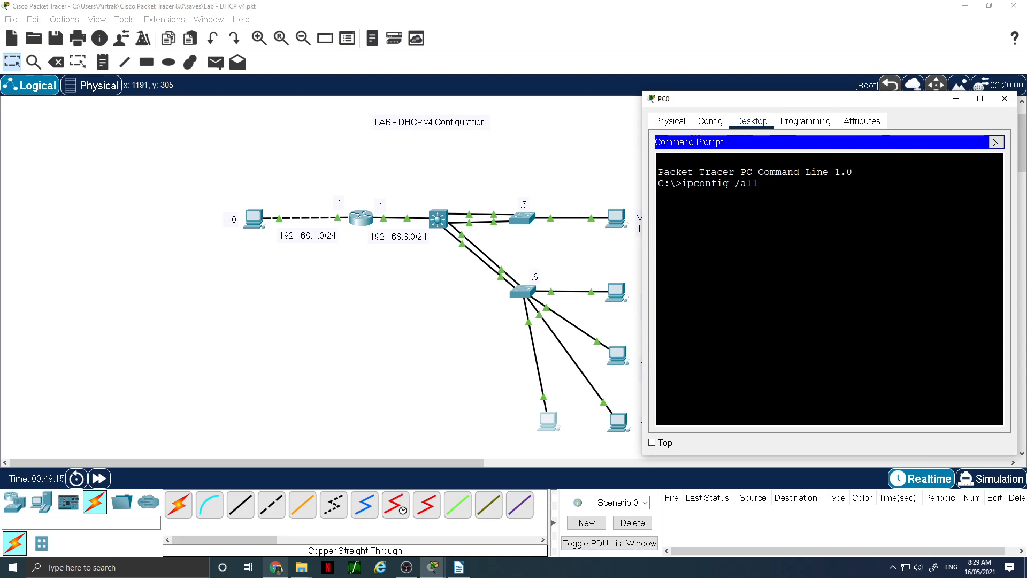
key("Return")
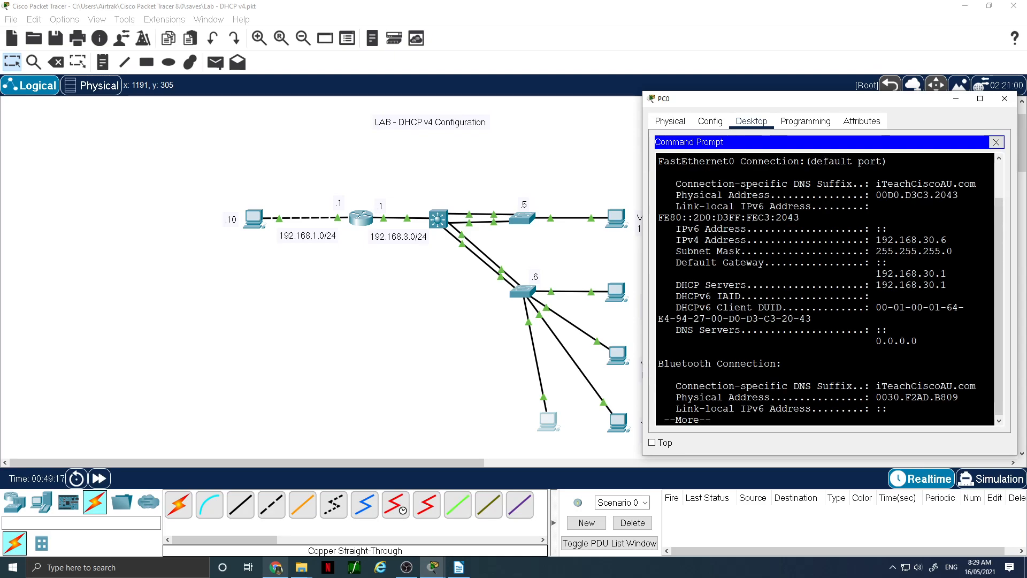
scroll(826, 280, "up", 2)
left_click_drag(882, 227, 953, 228)
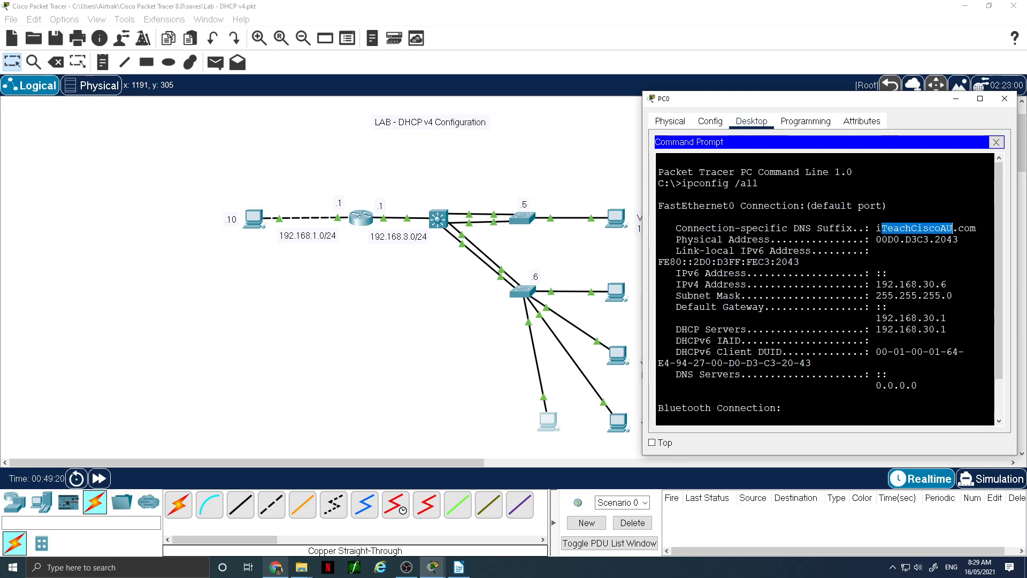
left_click_drag(887, 284, 946, 318)
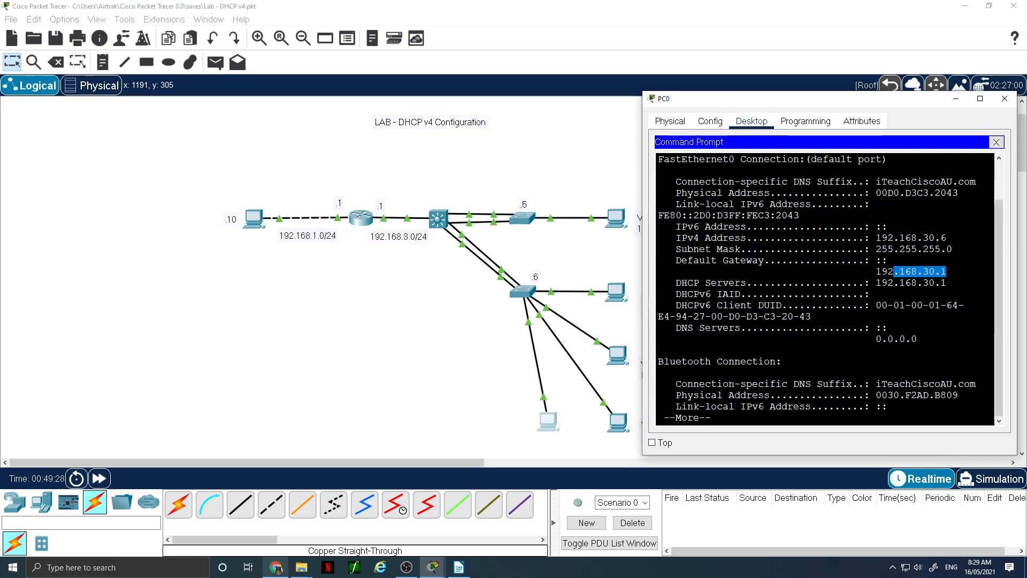
Ping the default gateway 192.168.30.1 from the new PC's Command Prompt and return to the workspace
left_click(996, 142)
left_click(895, 176)
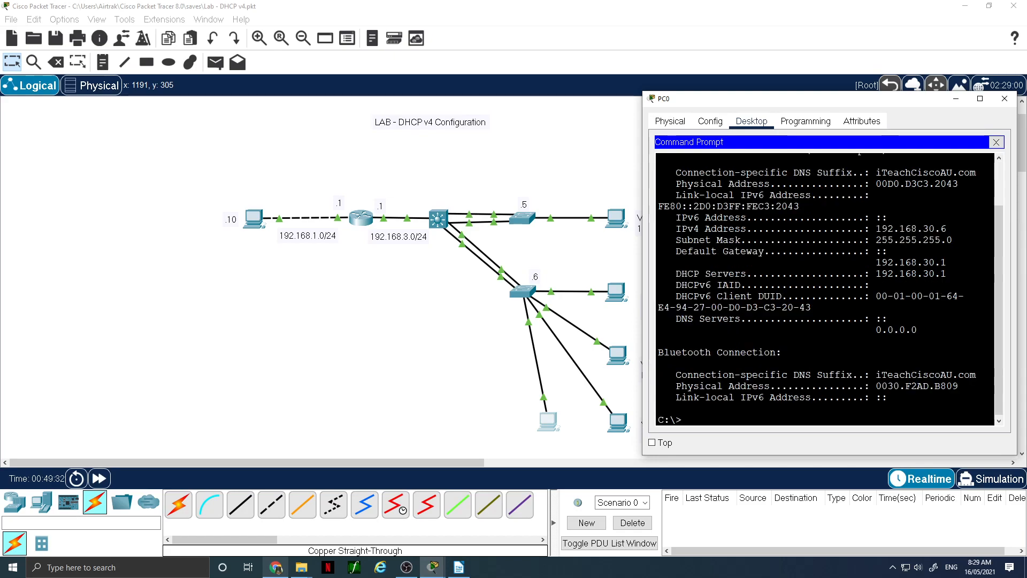
type("ping 192.168.30.1")
key("Return")
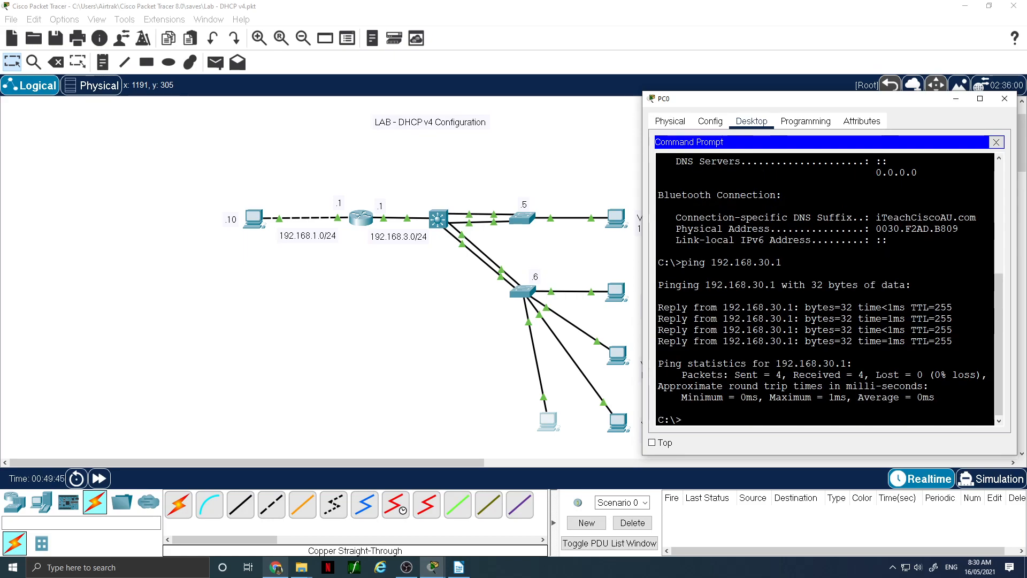
left_click(501, 406)
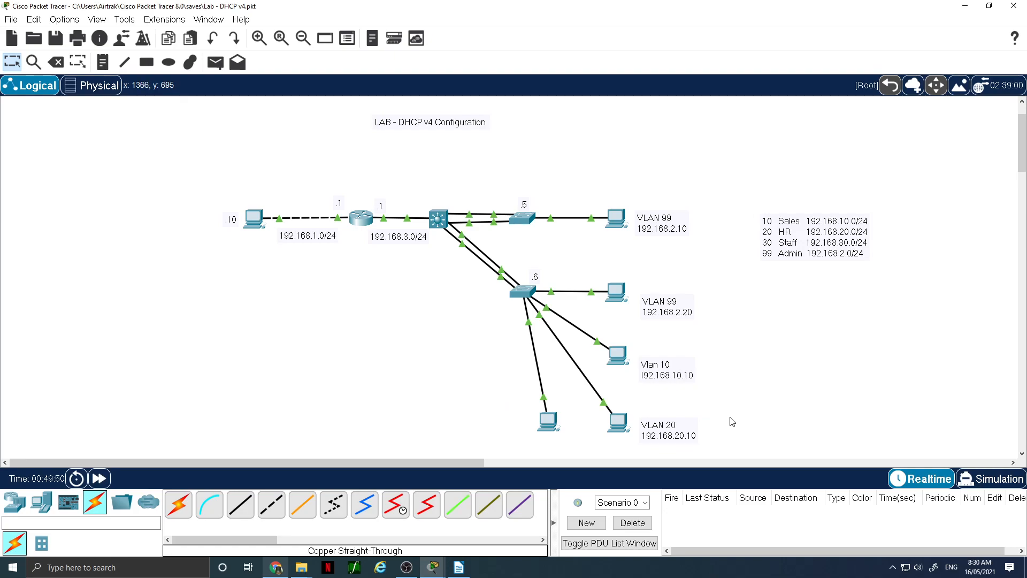
Duplicate the VLAN 20 address label and place the copy beside the new PC
double_click(695, 435)
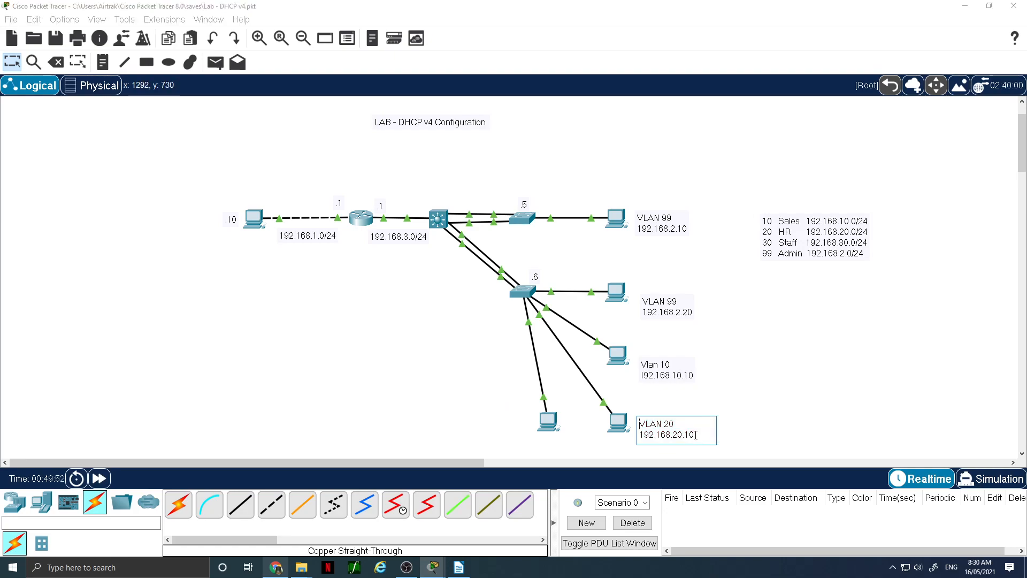
left_click(671, 407)
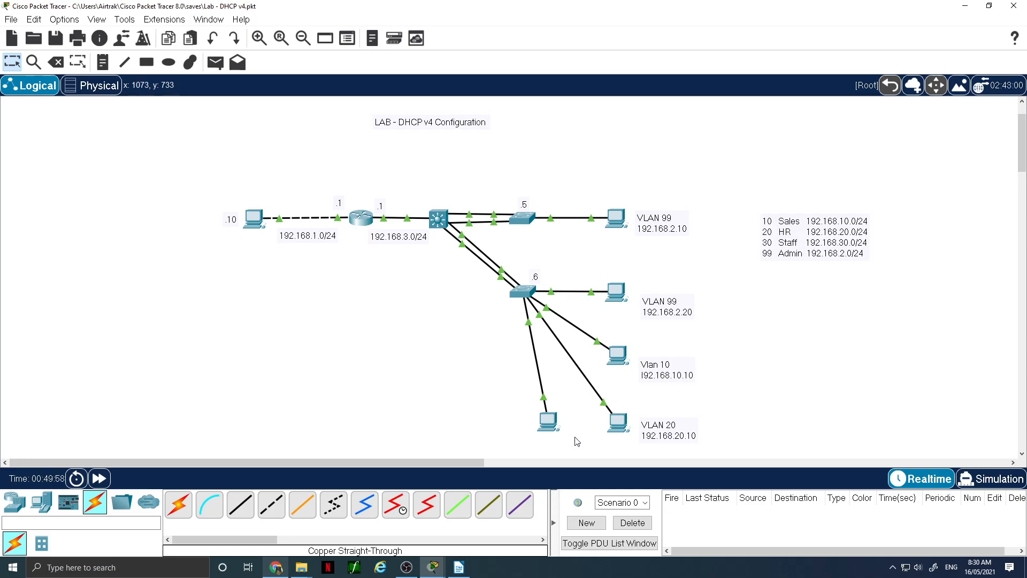
left_click(657, 430)
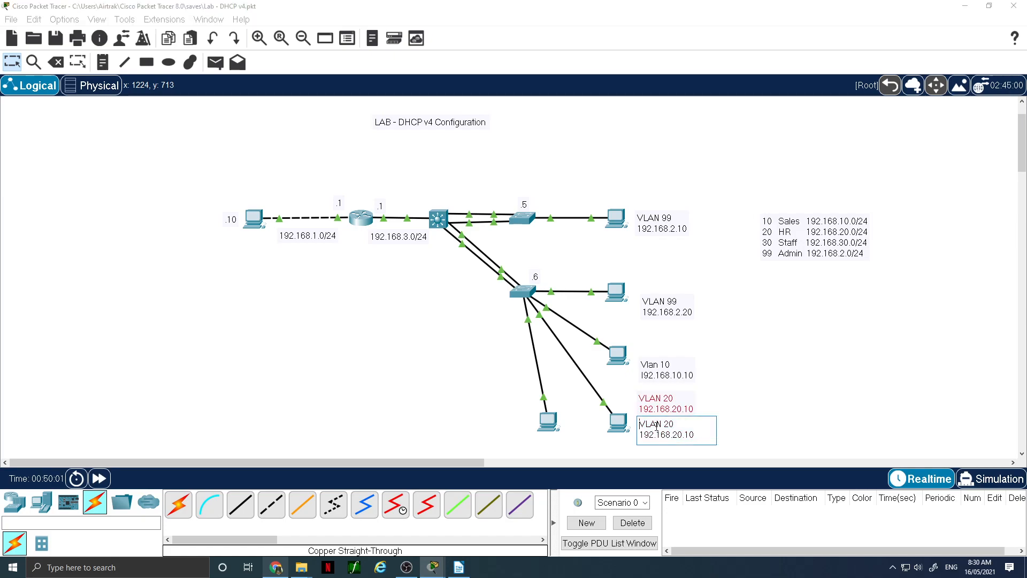
left_click_drag(664, 428, 501, 418)
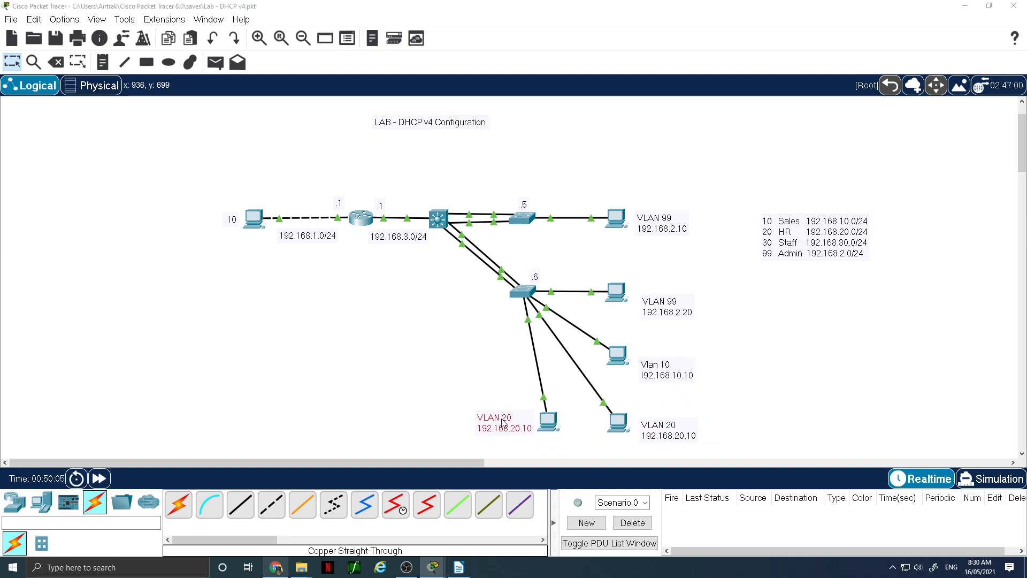
Change the copied label's text to "VLAN 30" and "via DHCP", and move it closer to the new PC
double_click(501, 417)
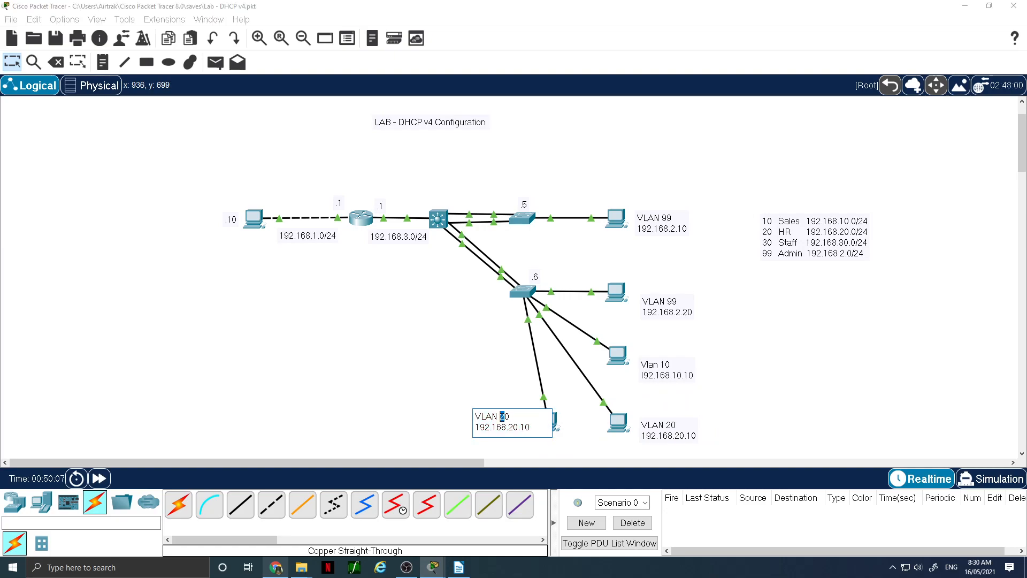
type("3")
left_click_drag(531, 427, 475, 427)
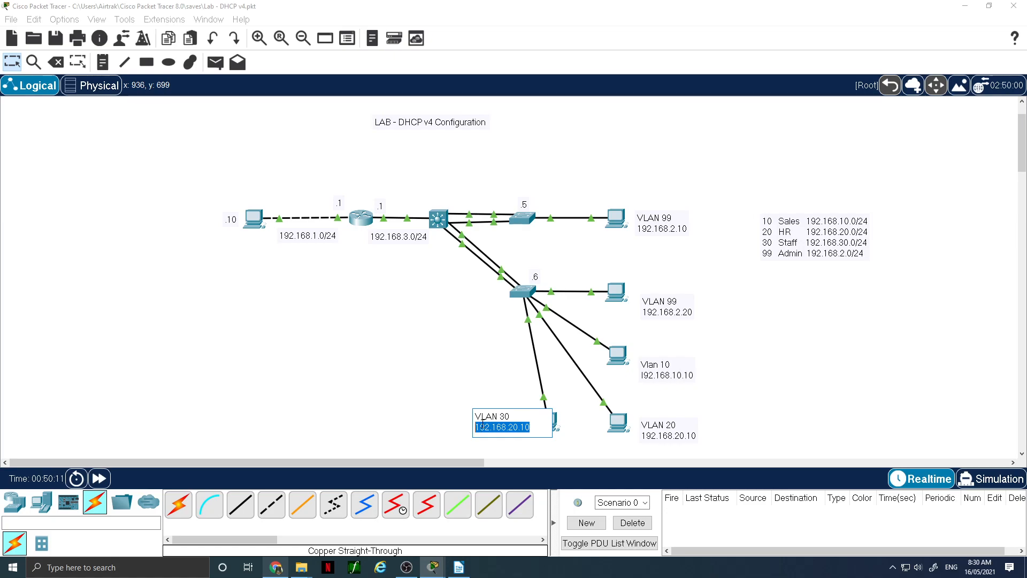
type("vla DHCP")
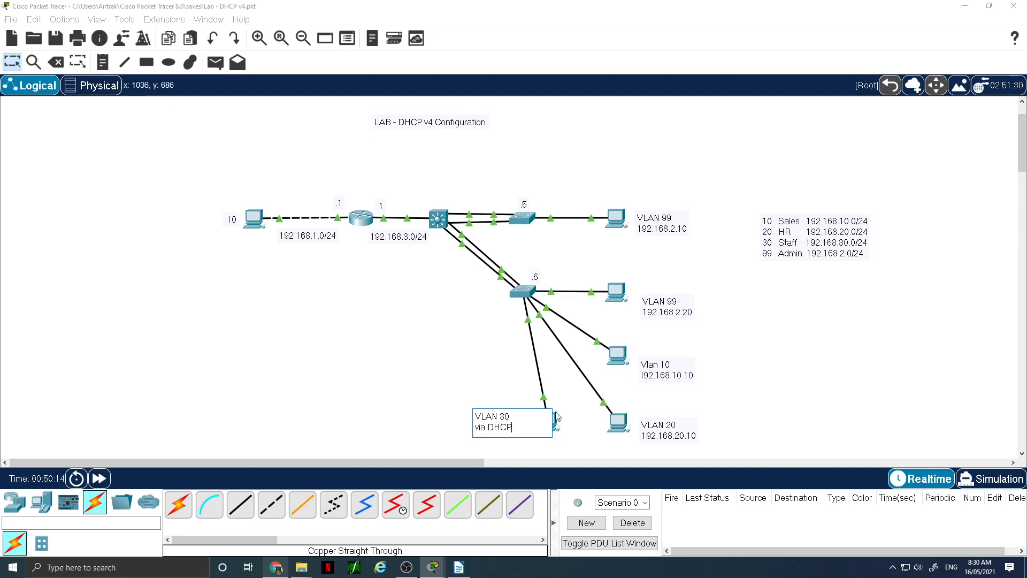
left_click(514, 385)
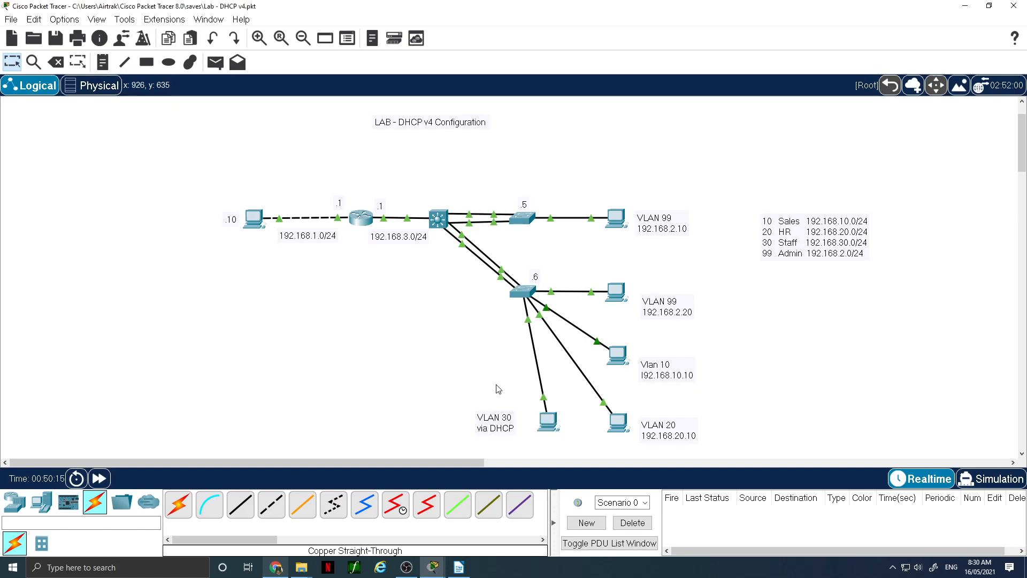
left_click_drag(495, 434, 508, 436)
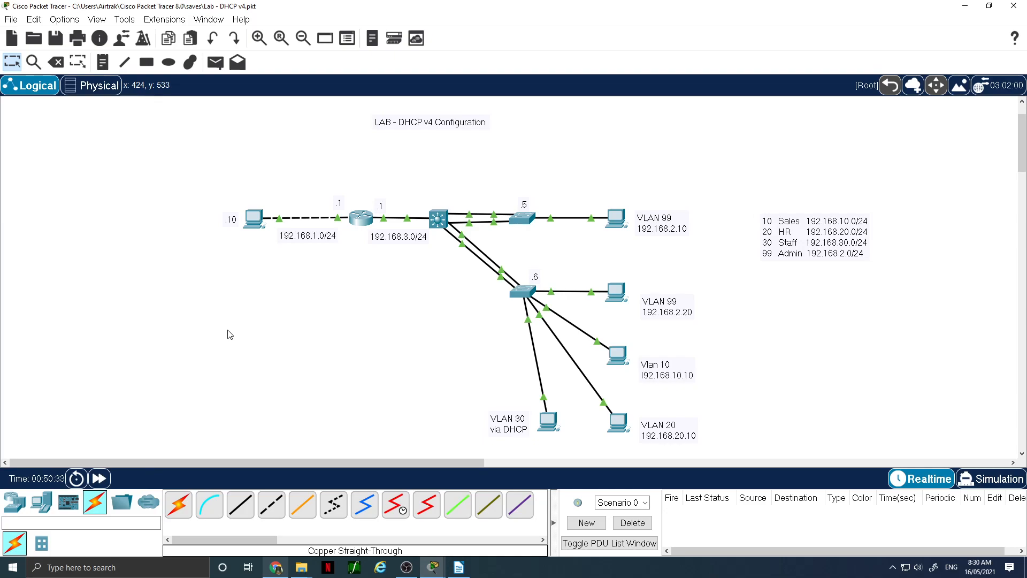
Display the multilayer switch's DHCP pool again with sh ip dhcp pool, compare the leased address counts, and close its window
left_click(438, 219)
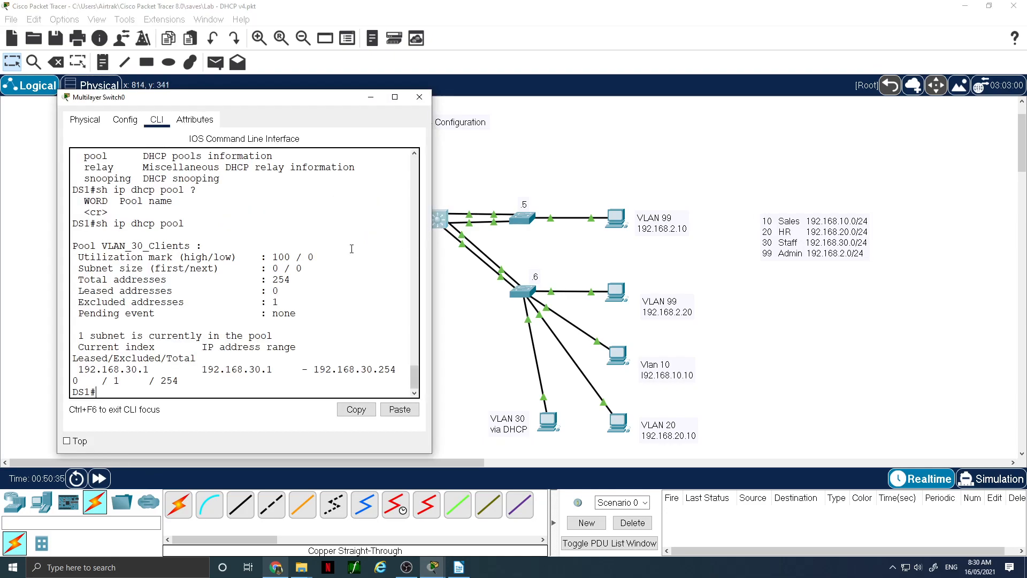
key("Up")
key("Return")
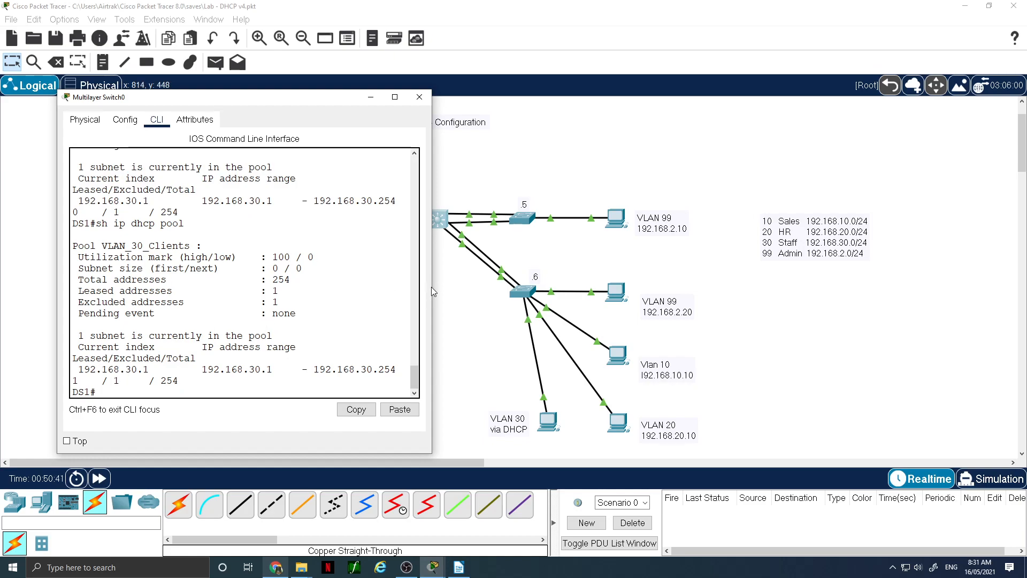
left_click_drag(433, 289, 615, 278)
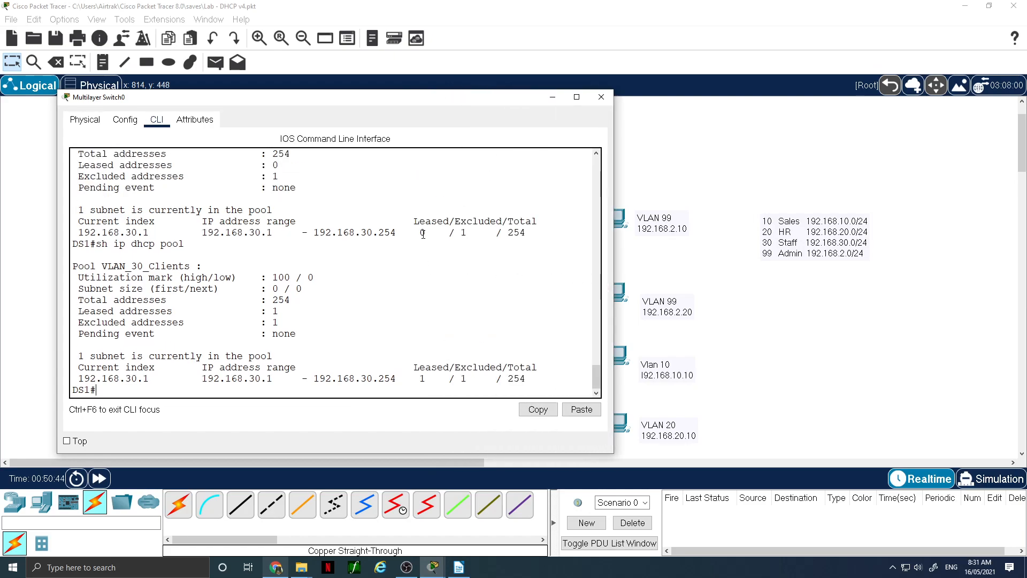
left_click_drag(413, 234, 431, 234)
left_click_drag(414, 379, 426, 379)
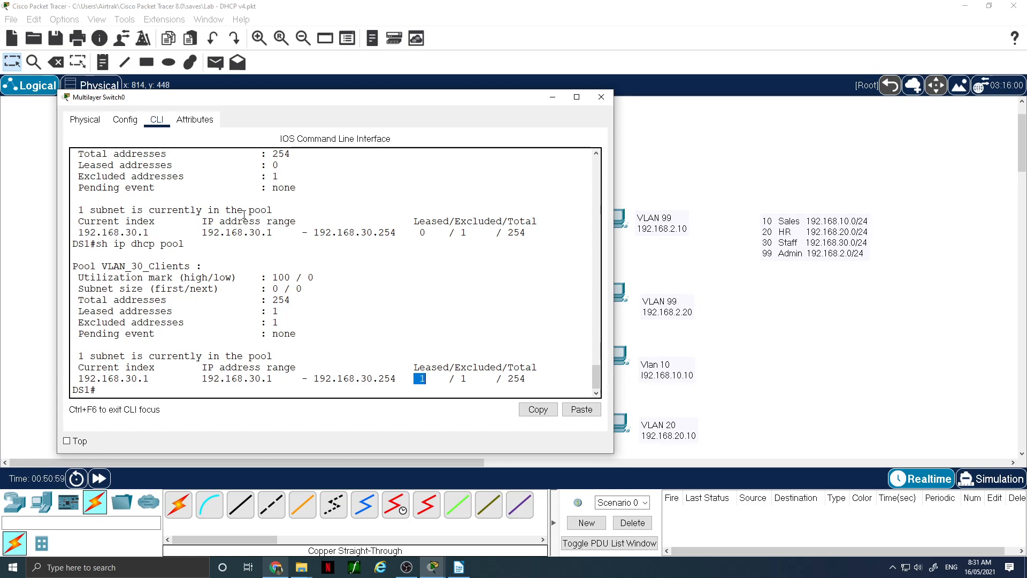
left_click(601, 97)
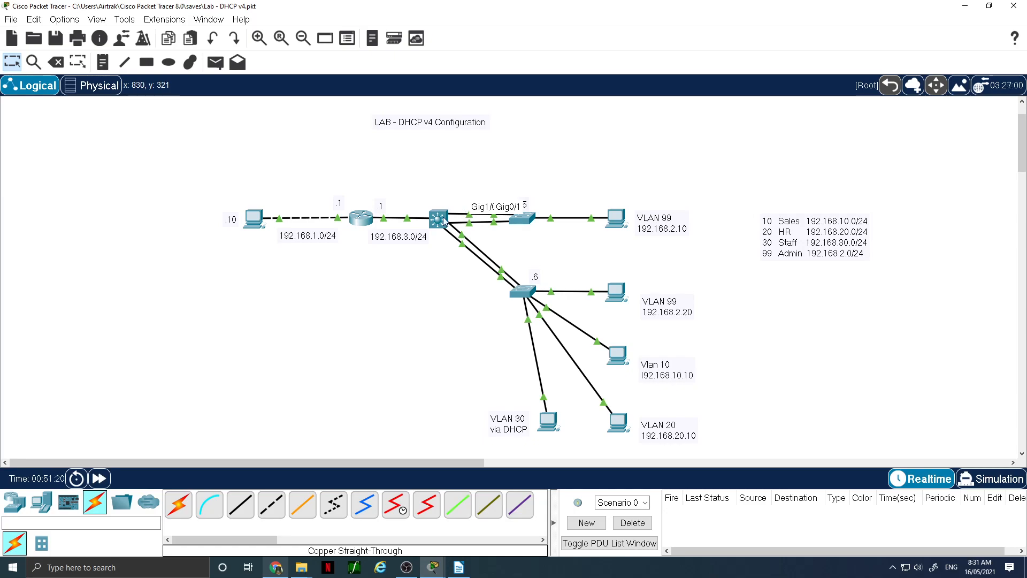
mouse_move(246, 244)
key("alt+Tab")
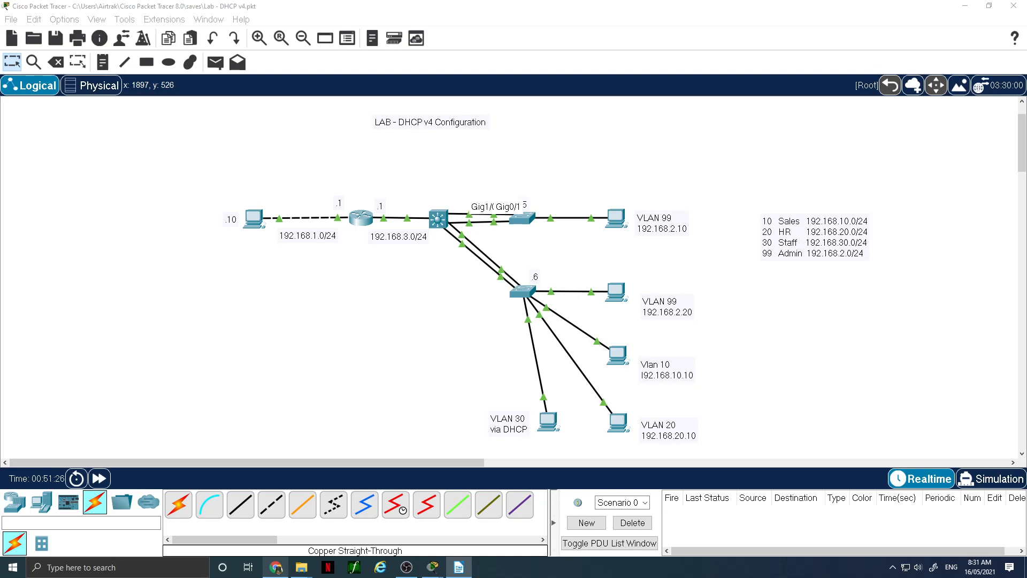